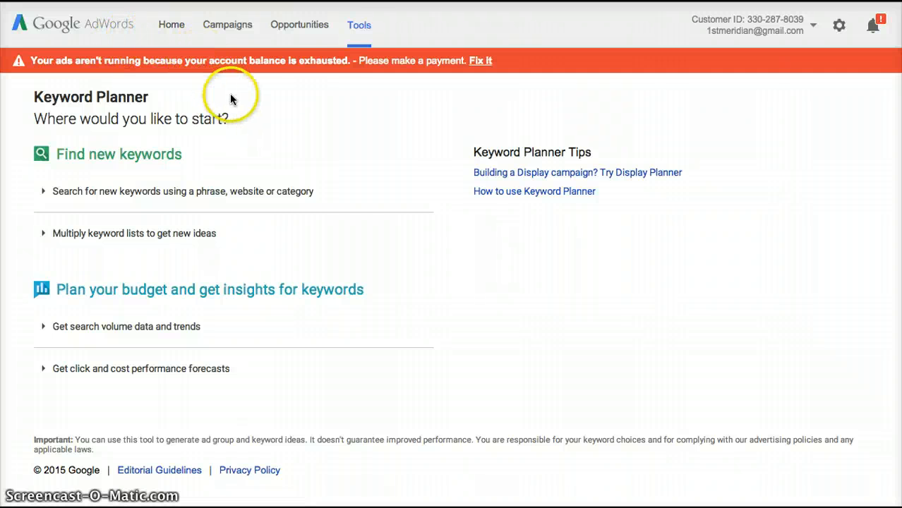
Open Keyword Planner and expand the search for new keywords using a phrase, website or category.
left_click(359, 27)
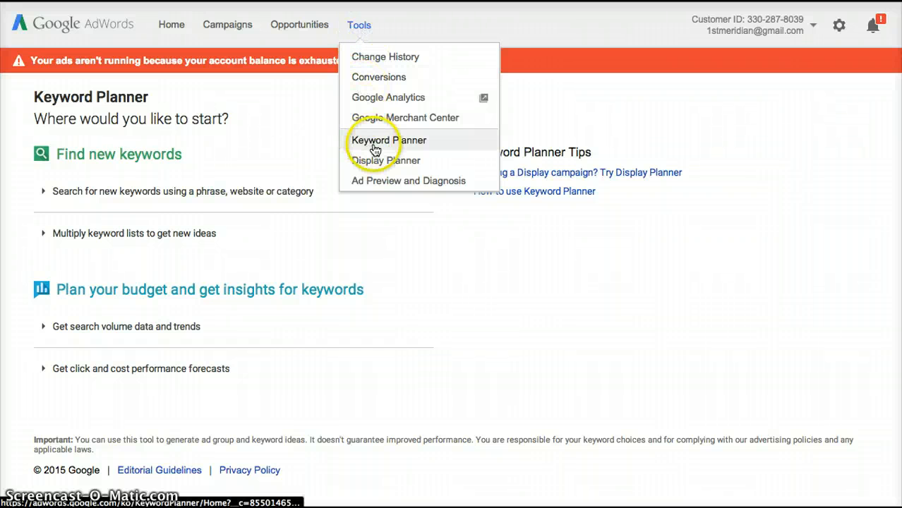
left_click(291, 136)
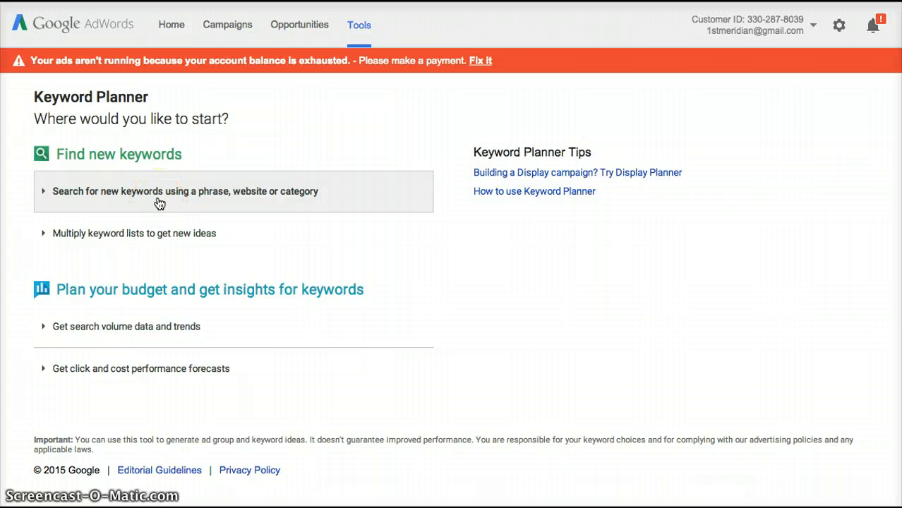
left_click(128, 197)
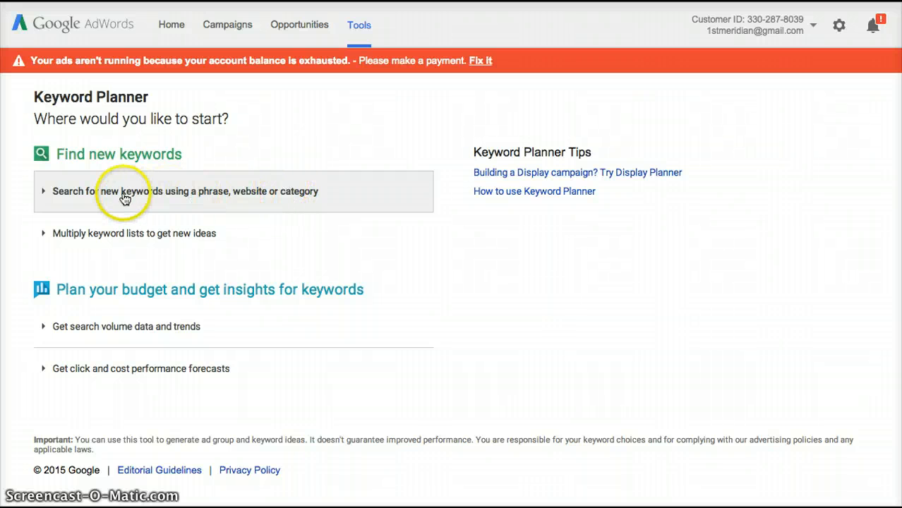
left_click(190, 195)
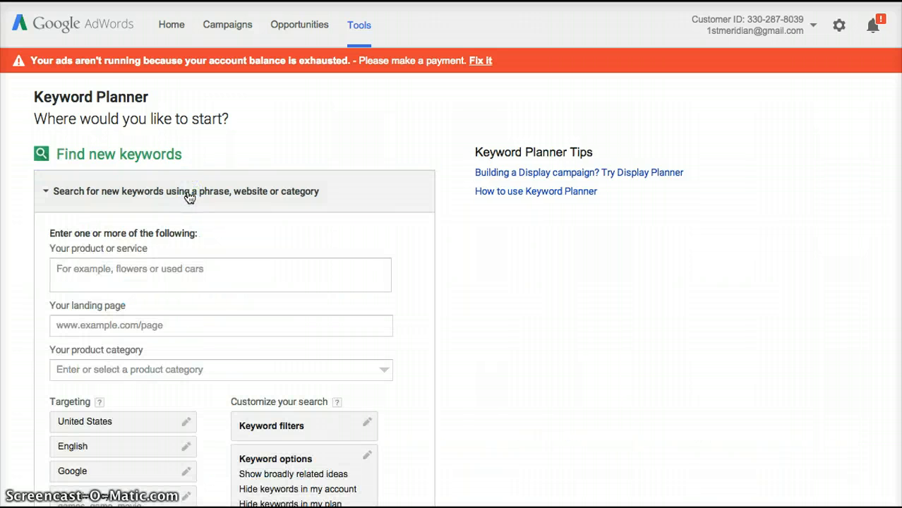
Enter "family tents", "cabin tents" and "camping tents" on separate lines as the product or service, and get ideas.
scroll(190, 195, "down", 2)
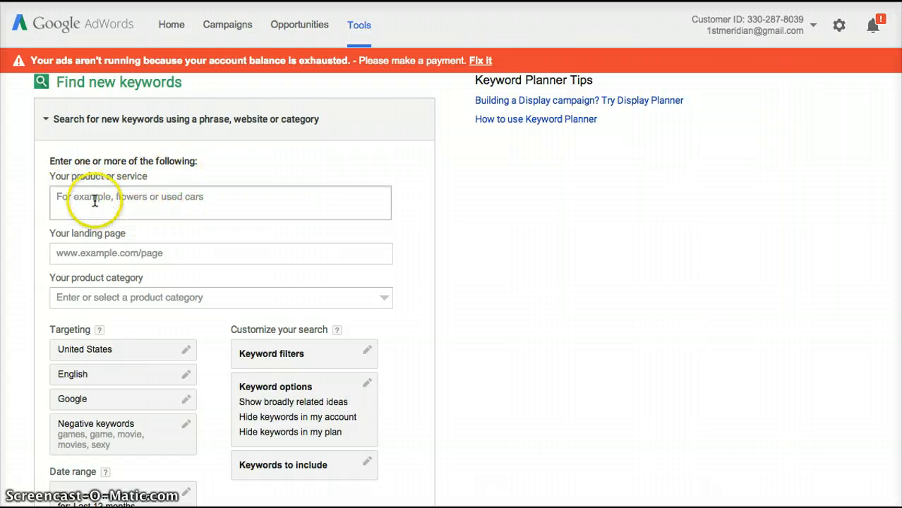
left_click(145, 197)
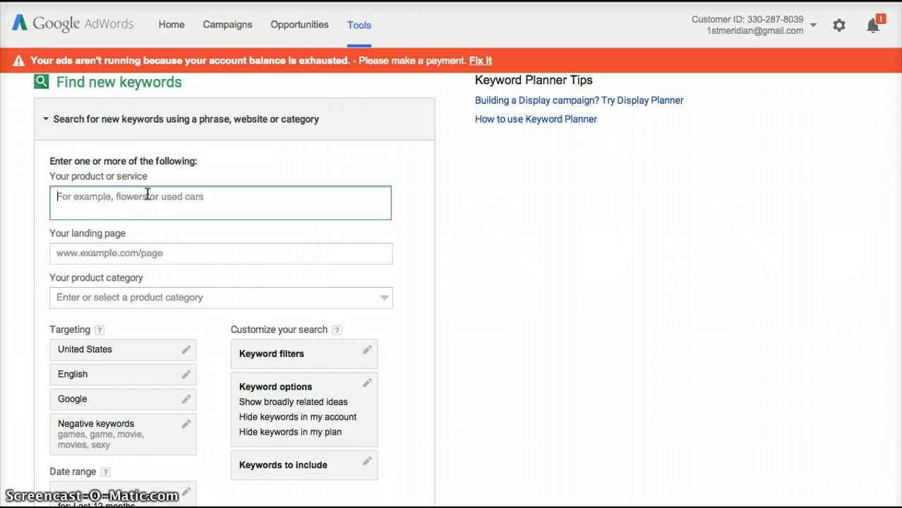
type("f")
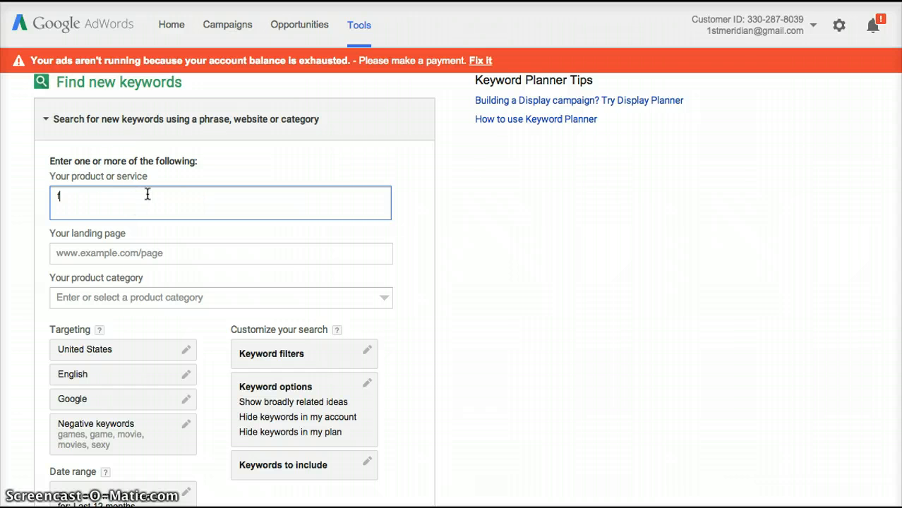
type("amily tents cabin tents")
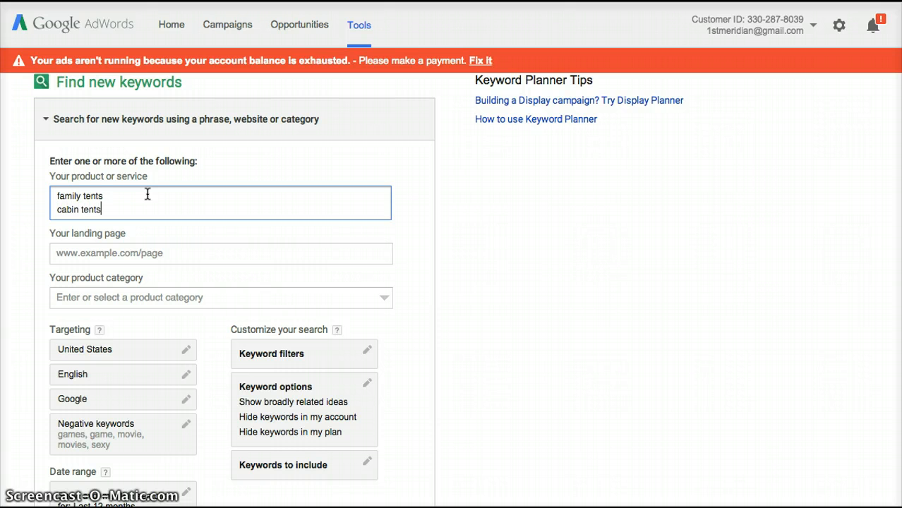
key("Return")
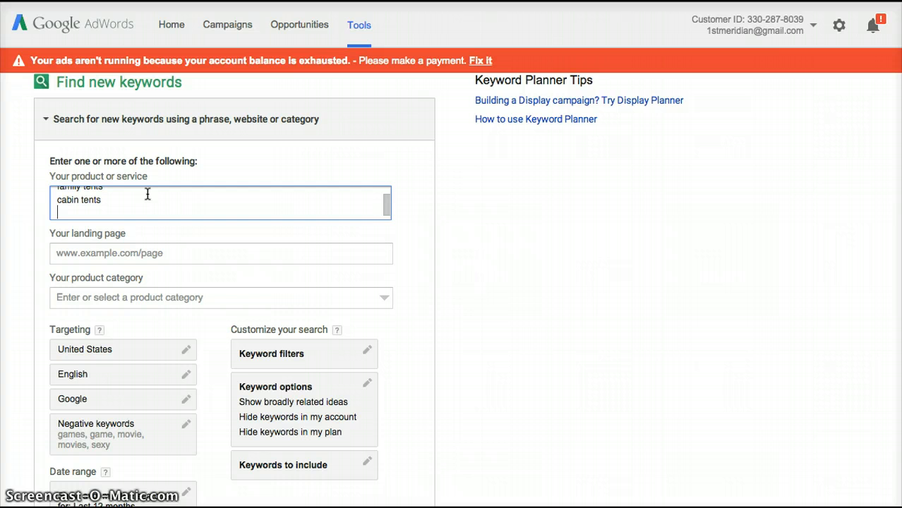
type("camping tents")
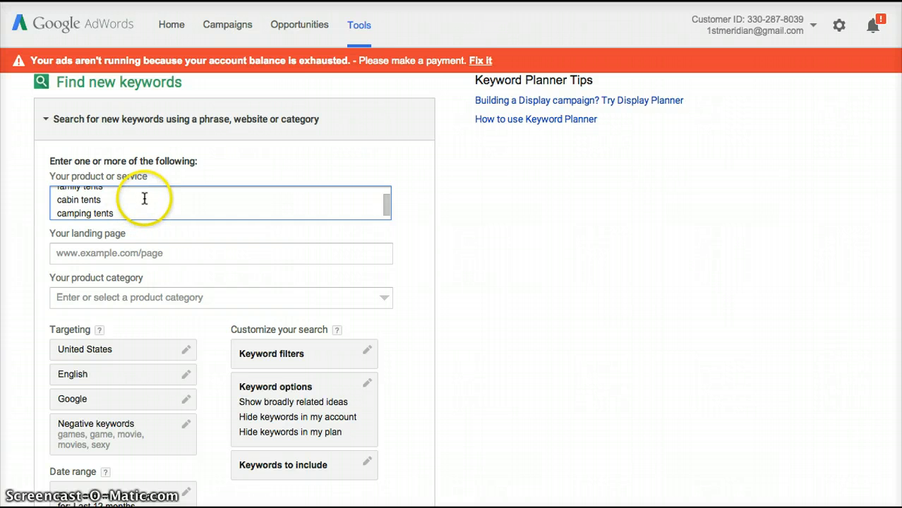
scroll(144, 200, "down", 2)
scroll(217, 249, "down", 5)
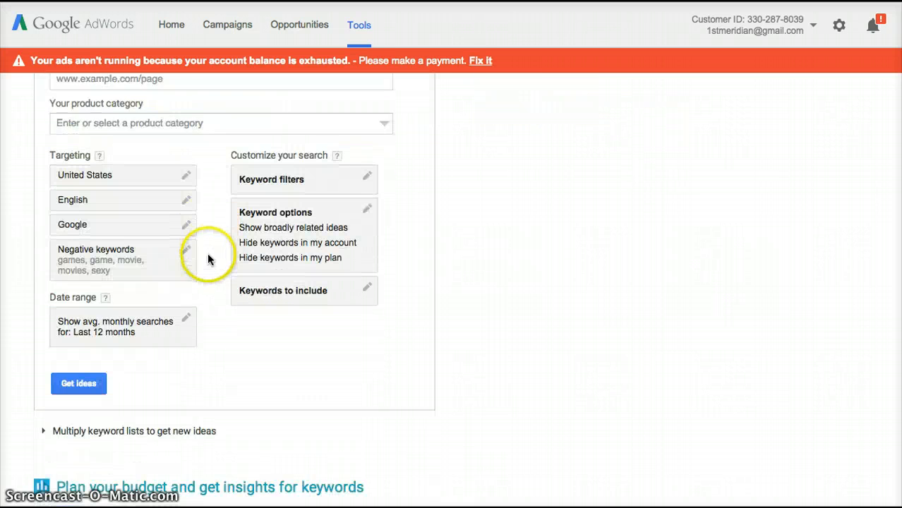
left_click(78, 332)
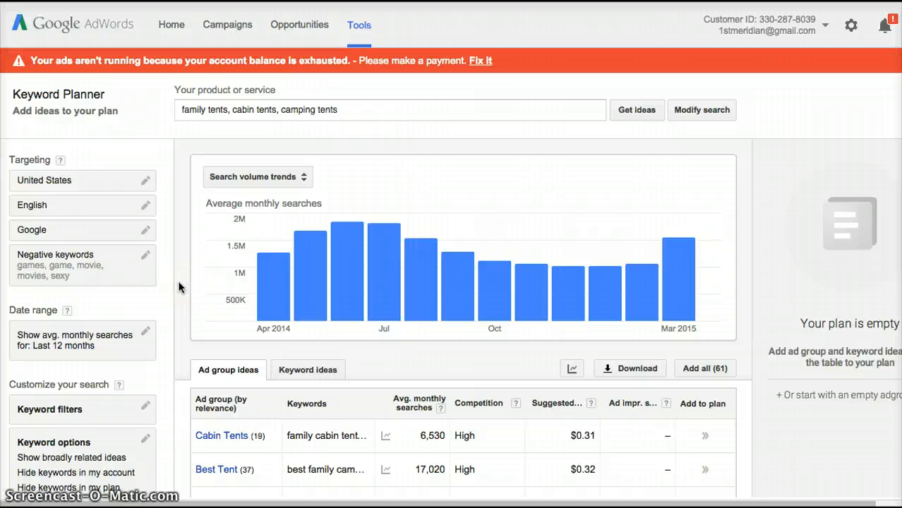
Show the individual keyword ideas instead of the ad group ideas.
scroll(178, 282, "down", 1)
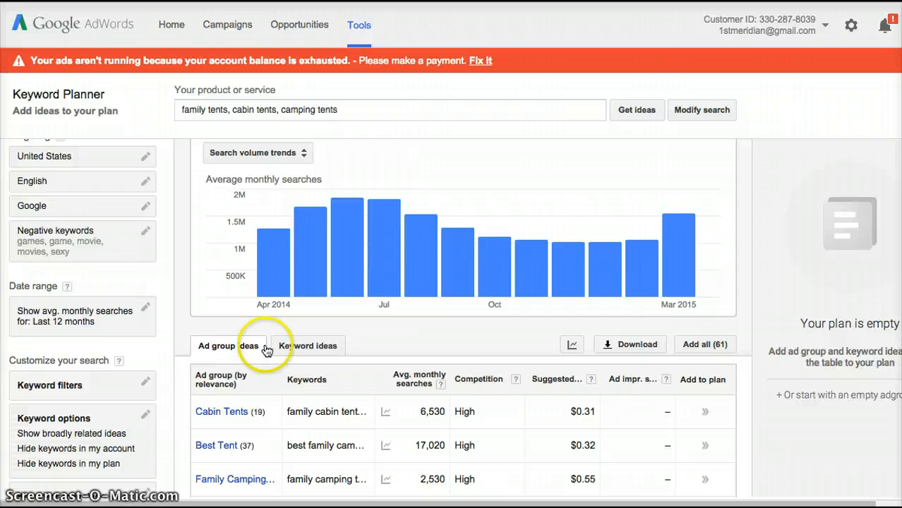
left_click(309, 348)
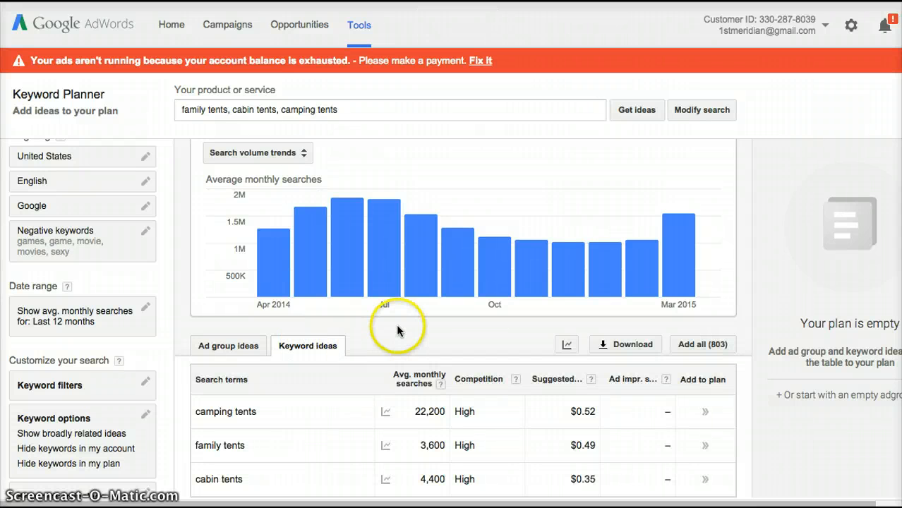
scroll(468, 327, "down", 2)
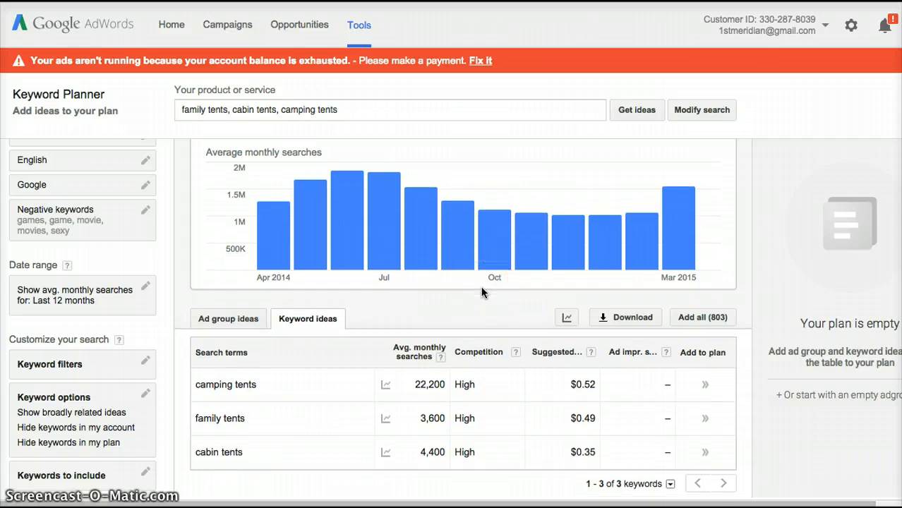
left_click(472, 290)
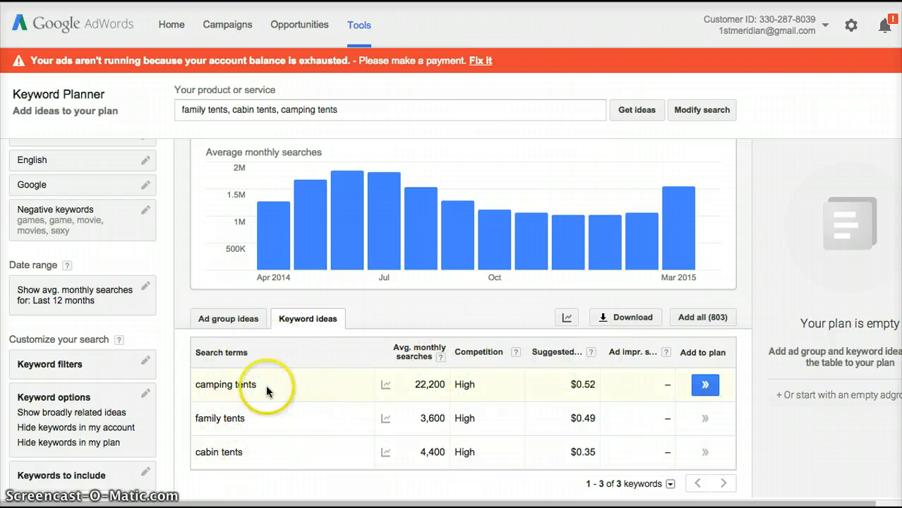
Examine the average monthly searches, competition and suggested bids of the search terms and related keywords, plus the monthly trend chart.
scroll(487, 356, "down", 3)
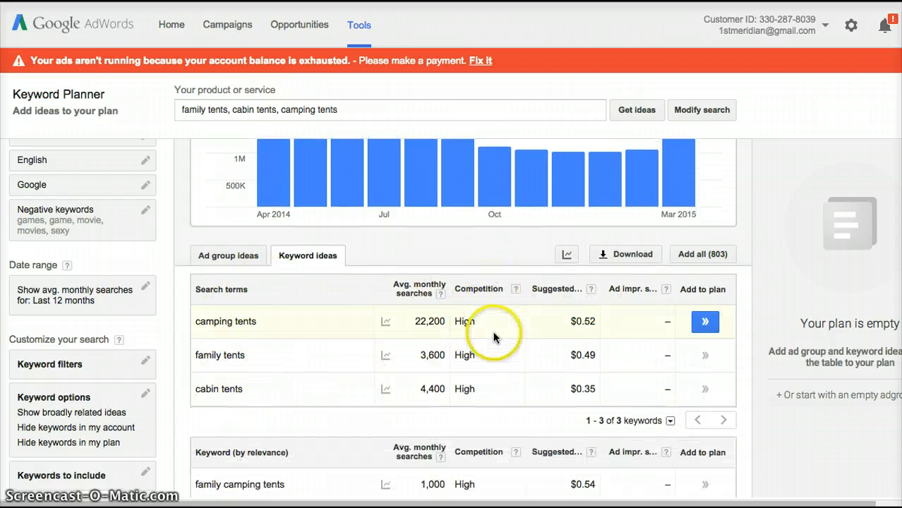
scroll(317, 431, "down", 3)
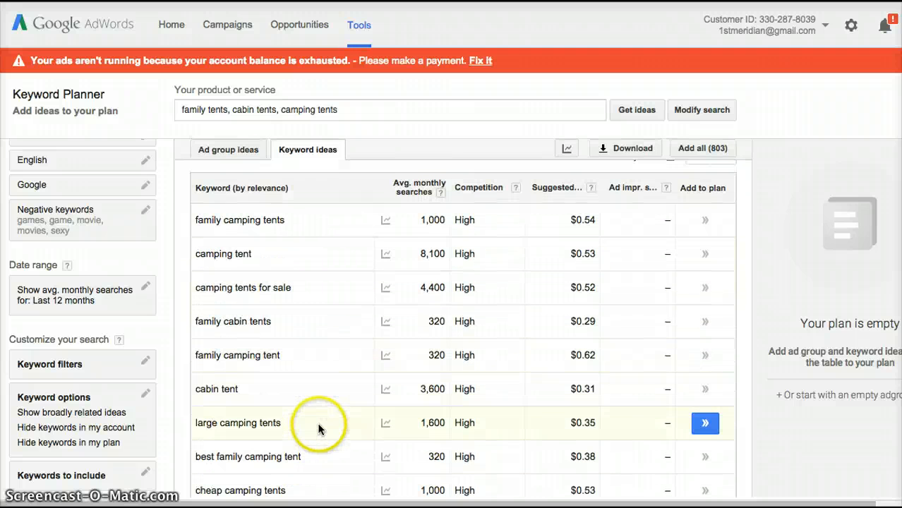
scroll(404, 413, "up", 1)
scroll(405, 417, "up", 2)
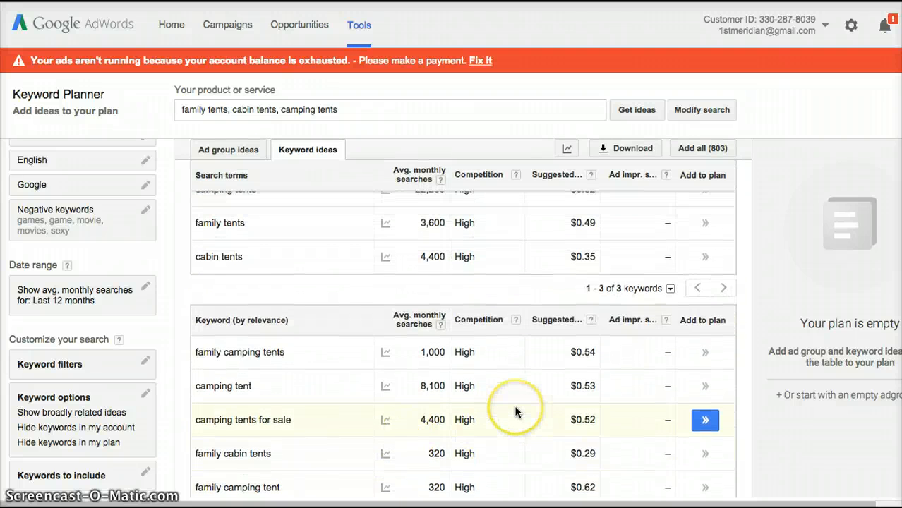
scroll(516, 407, "up", 2)
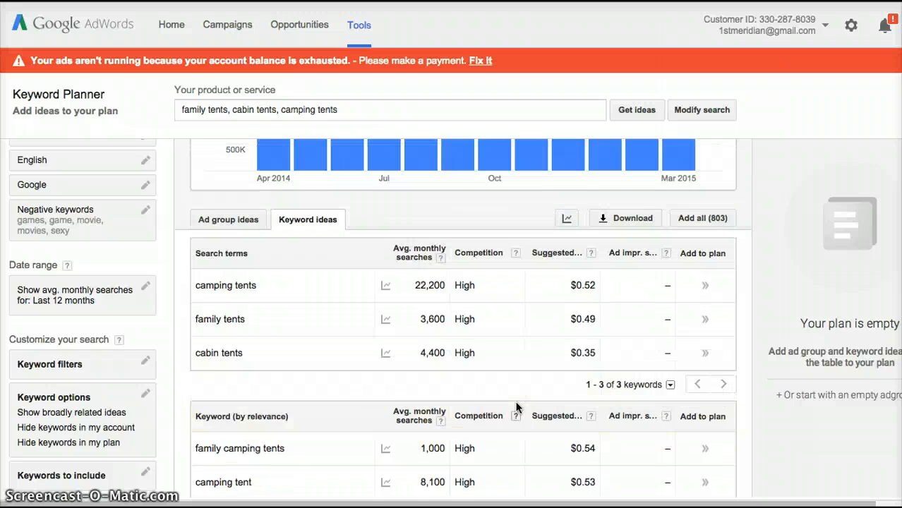
scroll(516, 407, "up", 1)
scroll(516, 408, "up", 1)
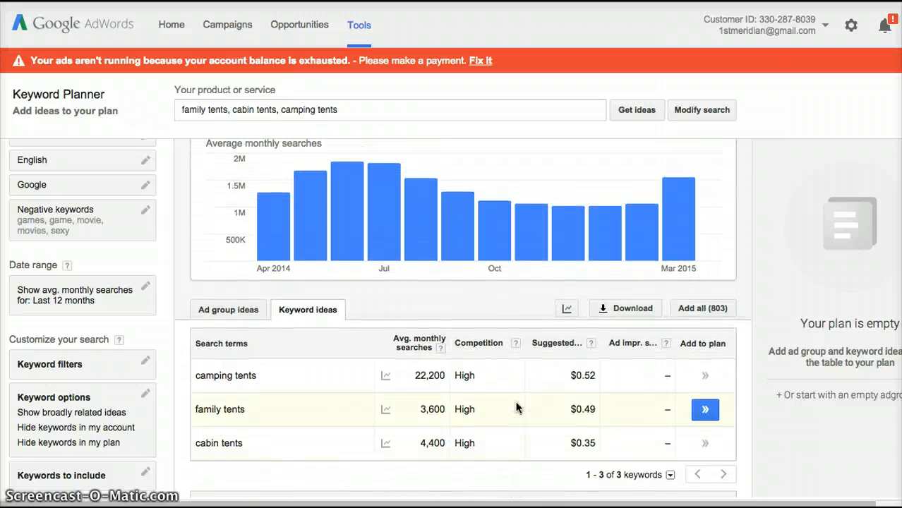
left_click(507, 396)
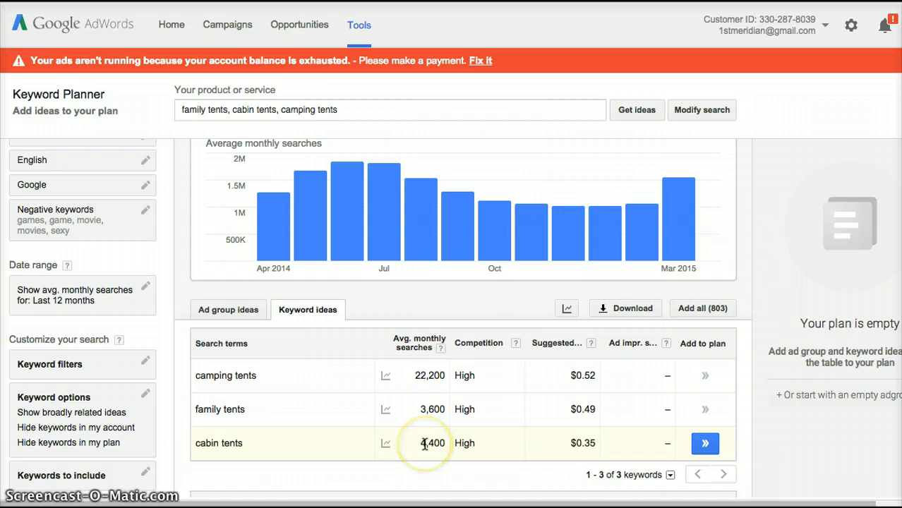
left_click(450, 447)
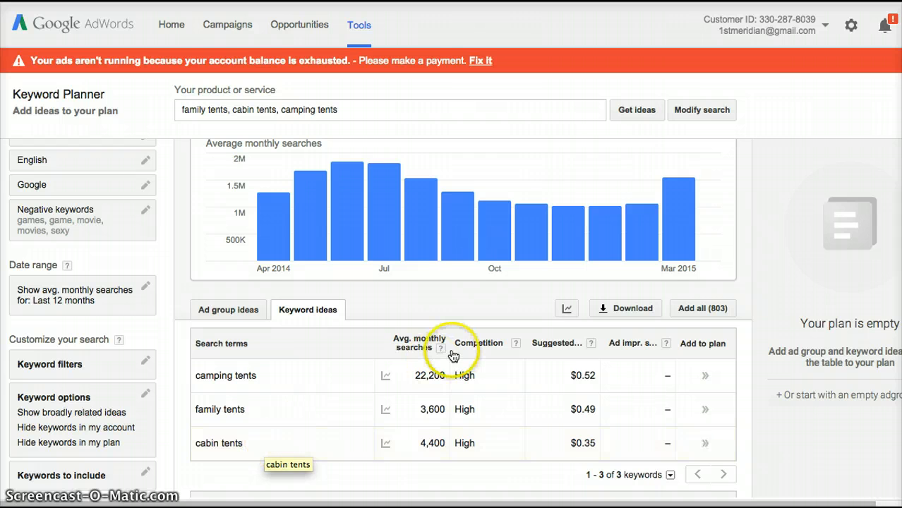
mouse_move(442, 353)
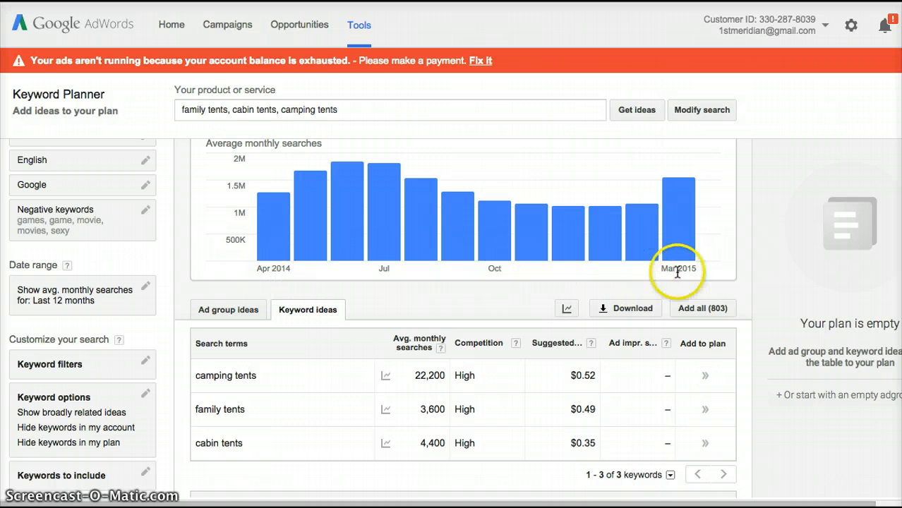
mouse_move(680, 183)
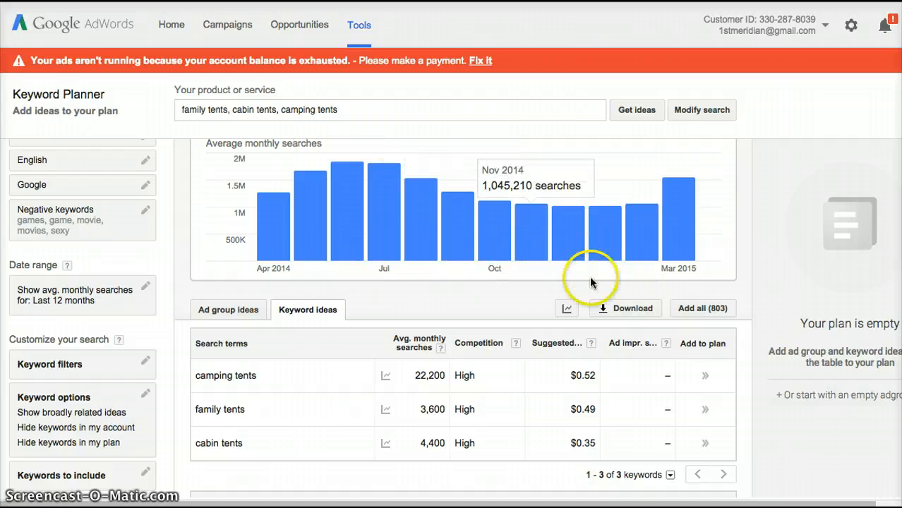
Download the historical statistics of the keyword ideas in Excel CSV format and open the save dialog for the file.
left_click(631, 311)
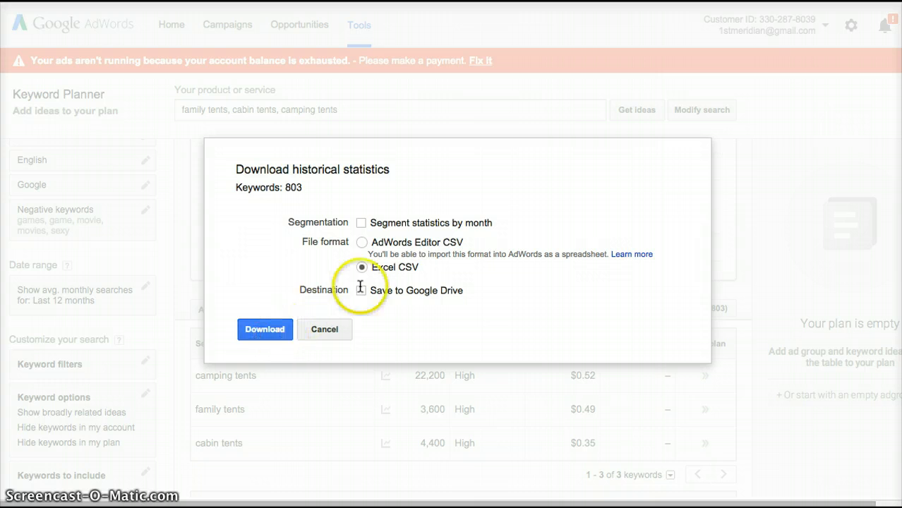
left_click(260, 330)
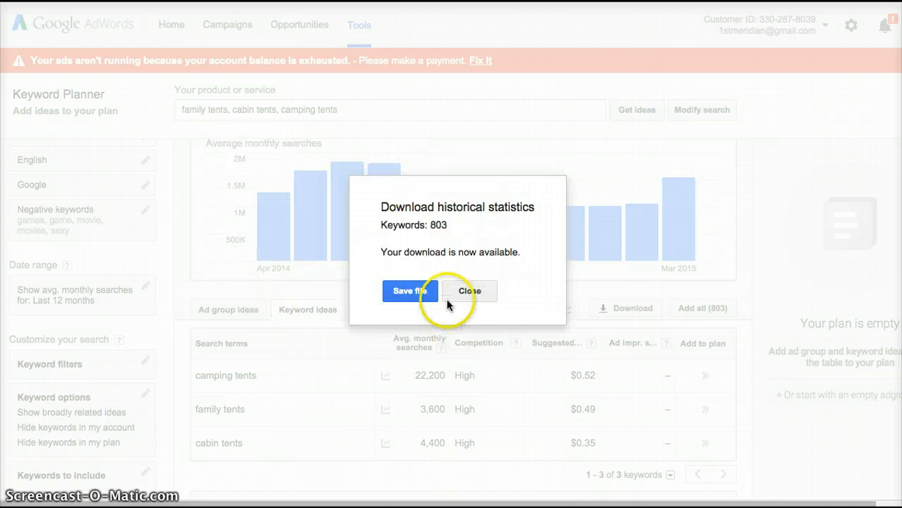
left_click(411, 291)
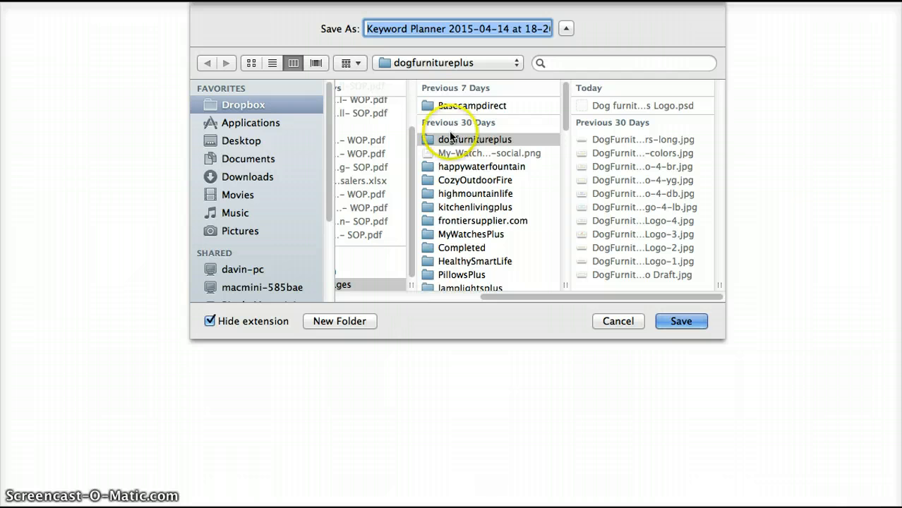
Choose the "kw research" folder inside "Apply clients" in Dropbox as the save location.
left_click(342, 284)
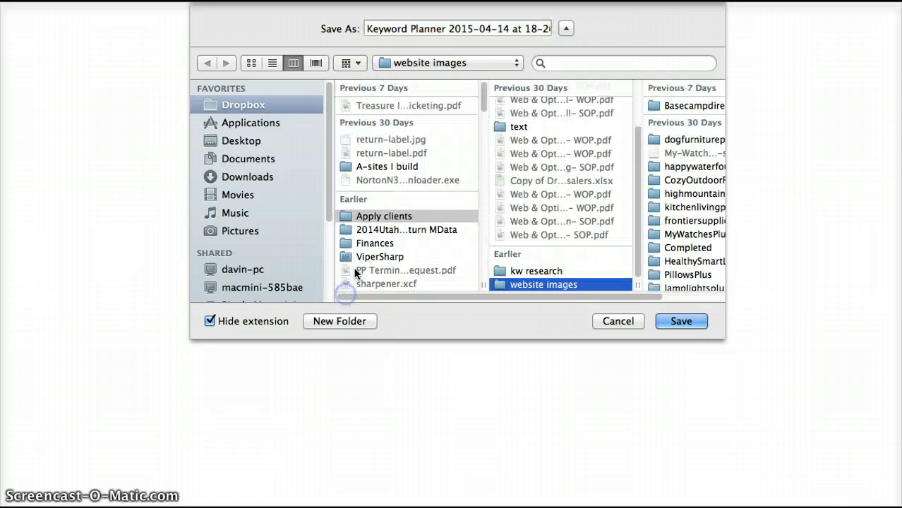
left_click(372, 234)
scroll(376, 247, "down", 3)
scroll(375, 244, "up", 3)
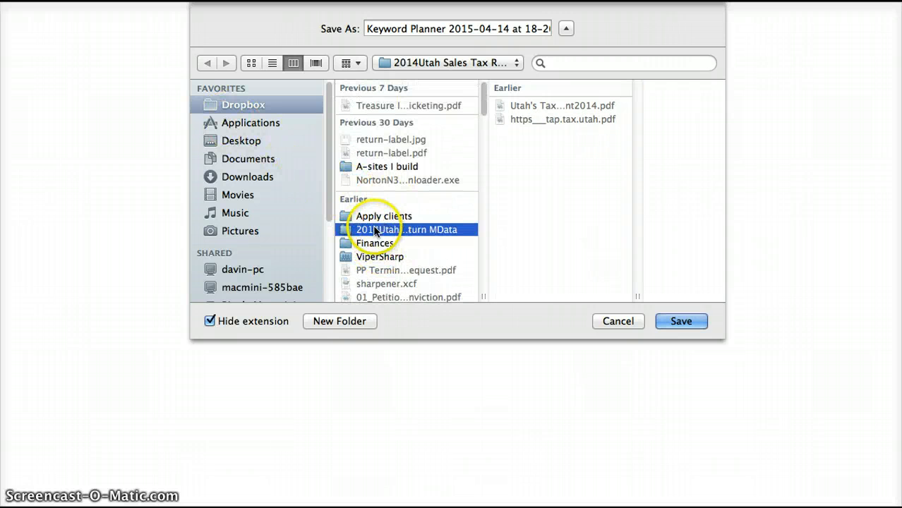
left_click(370, 216)
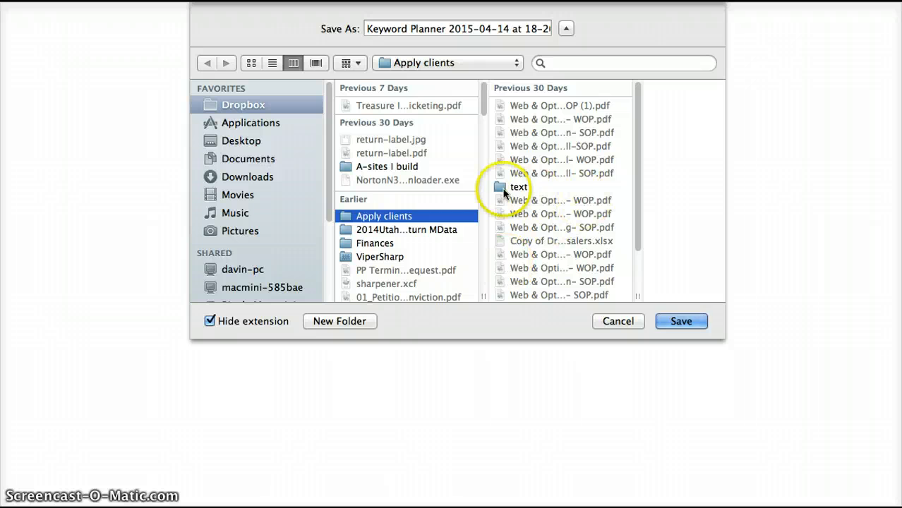
scroll(536, 200, "down", 5)
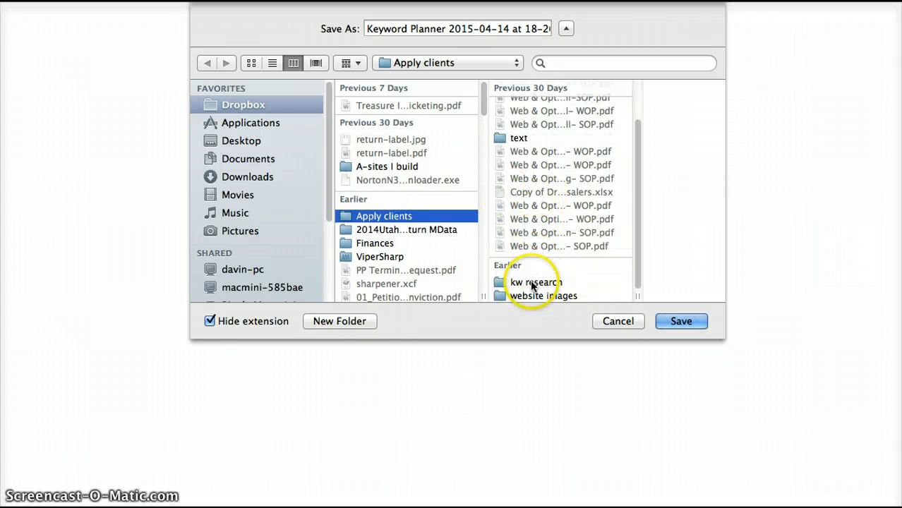
left_click(533, 283)
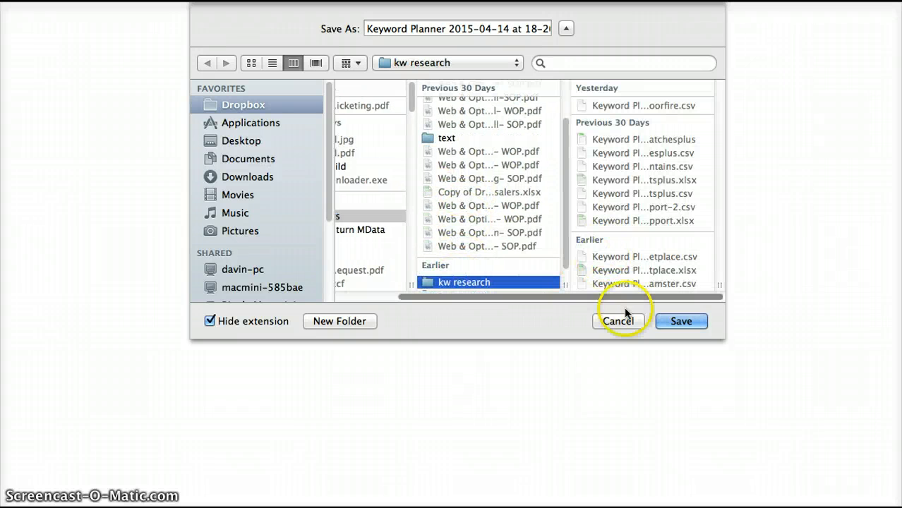
Save the download as "Keyword Planner-tents", replacing the date and time in the suggested file name.
left_click(450, 29)
left_click_drag(450, 29, 584, 30)
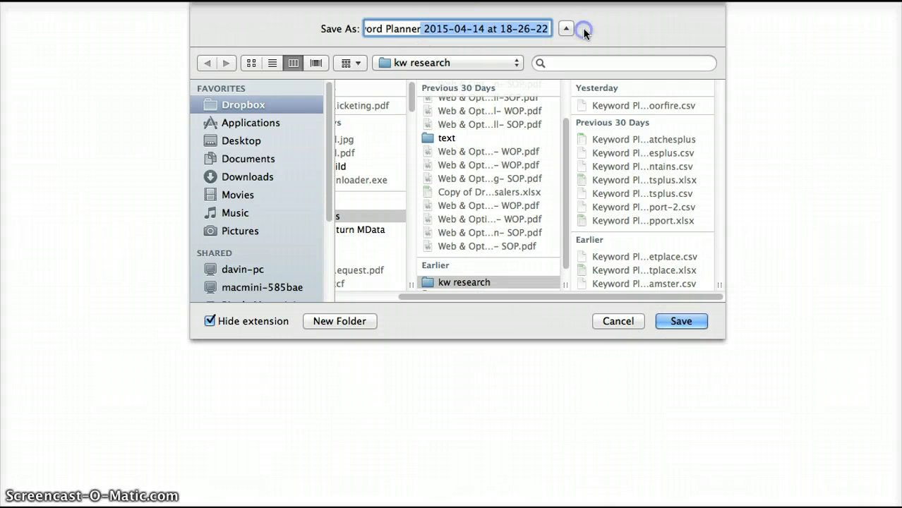
type("-tens")
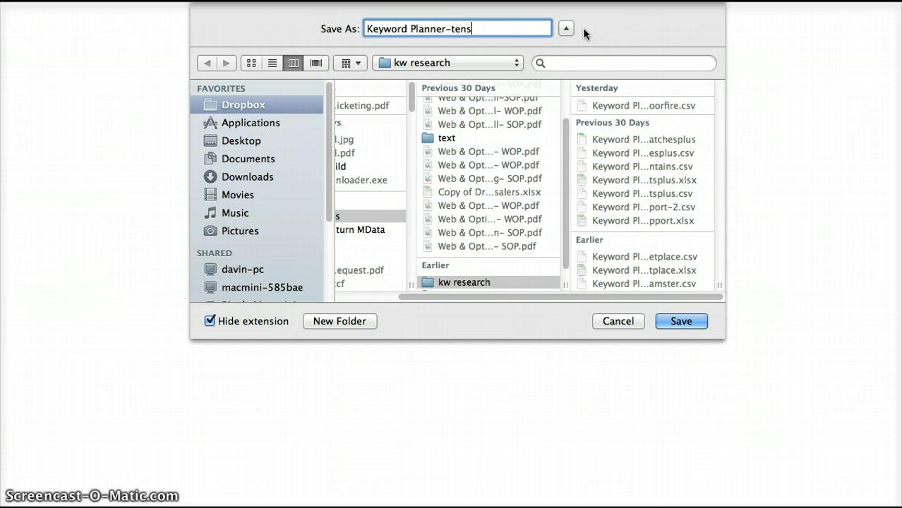
key("BackSpace")
type("ts")
key("Return")
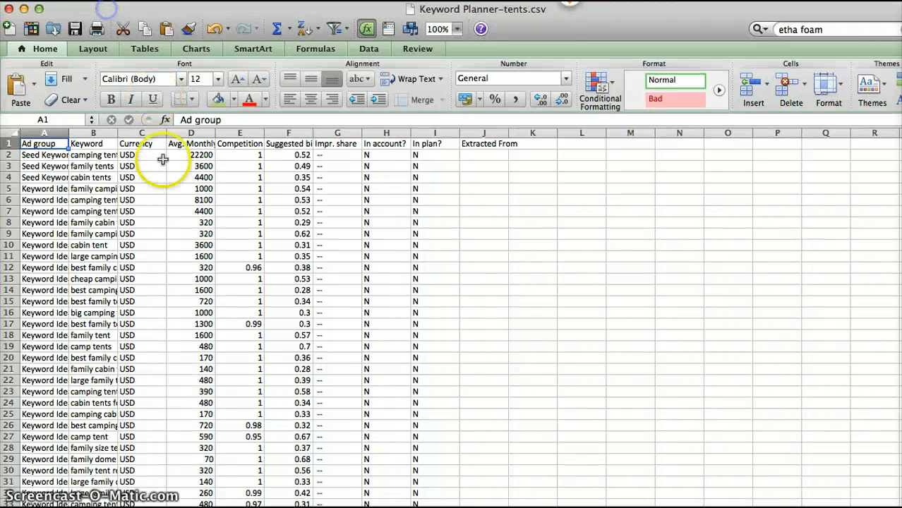
Delete the Ad group column from the tents CSV and make the header row bold.
right_click(44, 132)
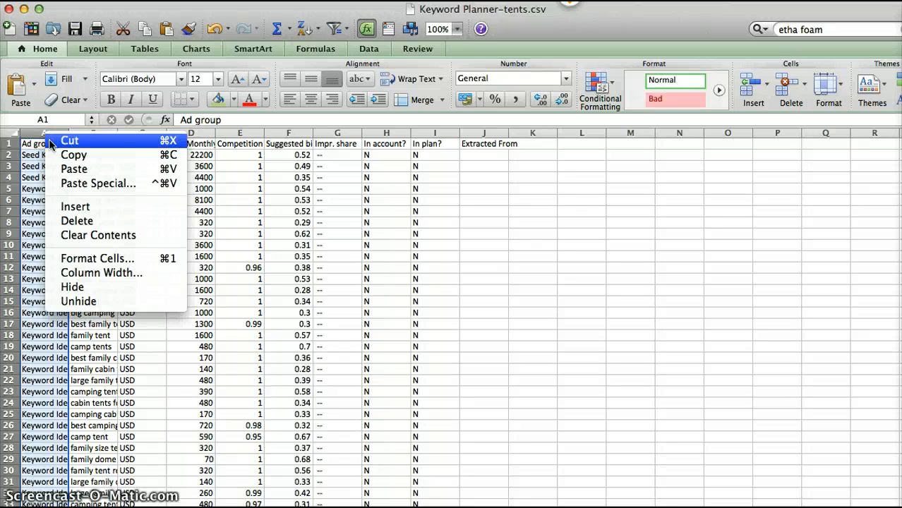
left_click(85, 222)
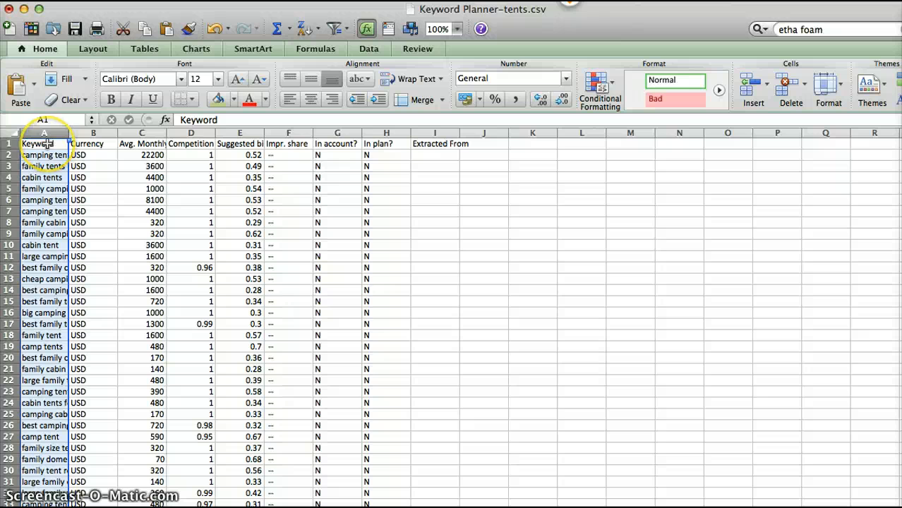
left_click(7, 144)
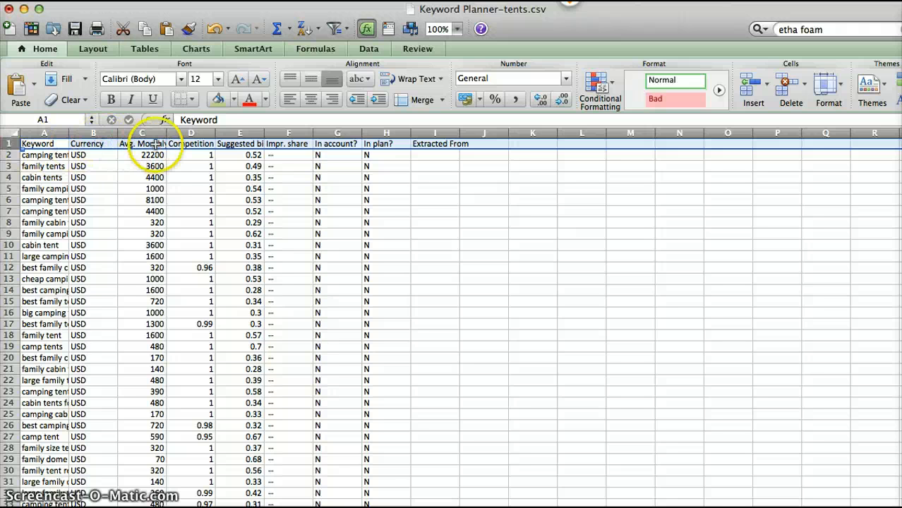
key("super+b")
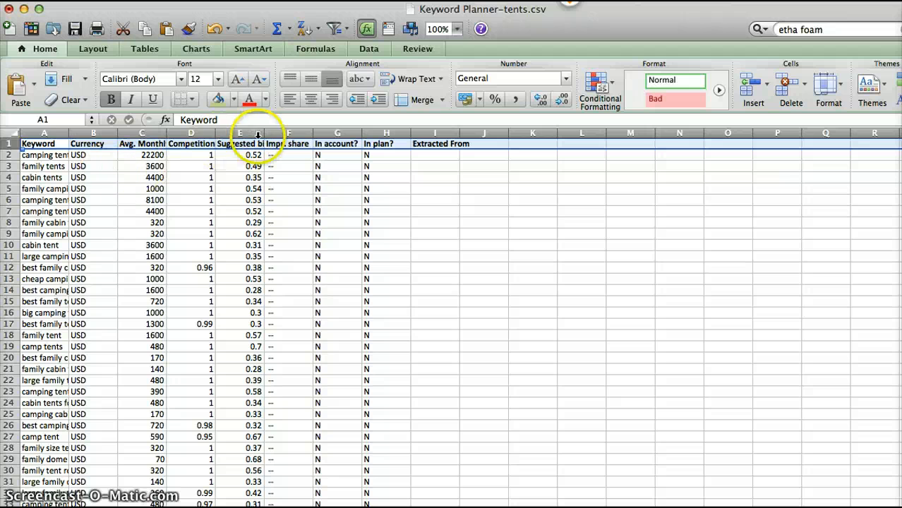
Freeze the top row of the keyword sheet and check that the headers stay in place across the list.
left_click(369, 50)
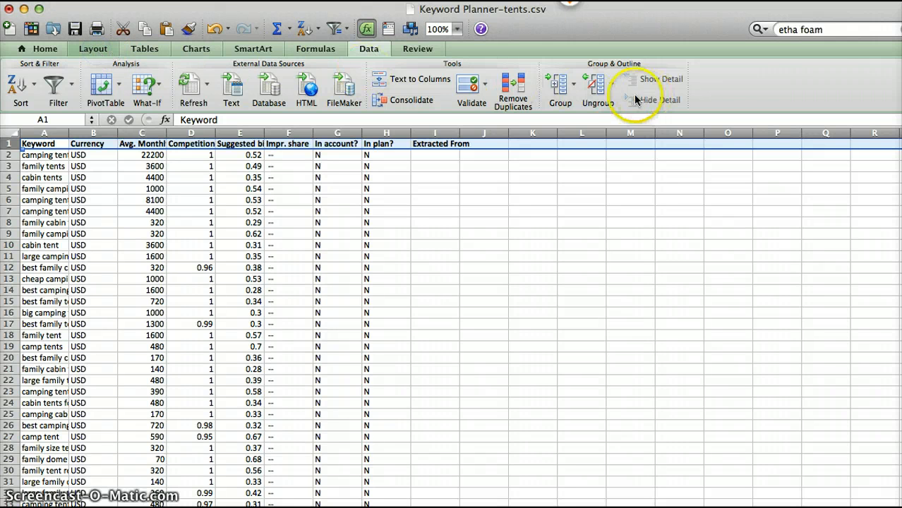
left_click(93, 49)
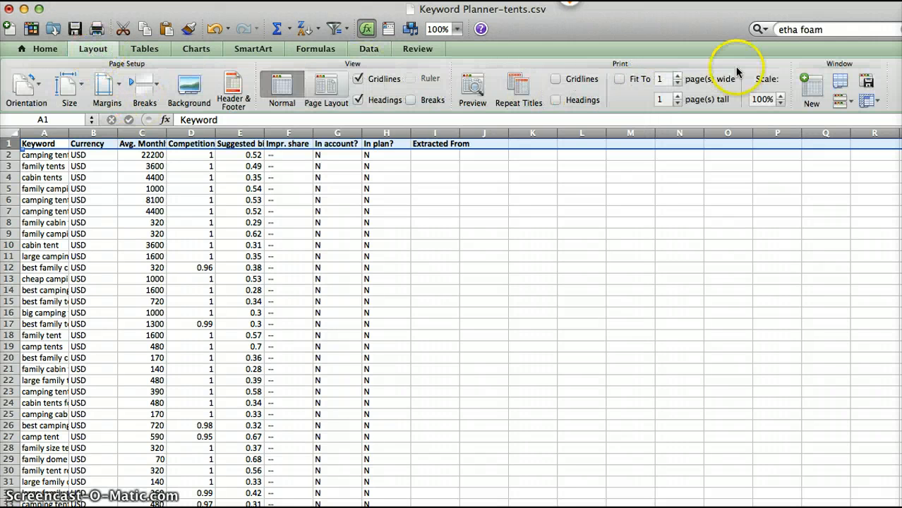
left_click(874, 101)
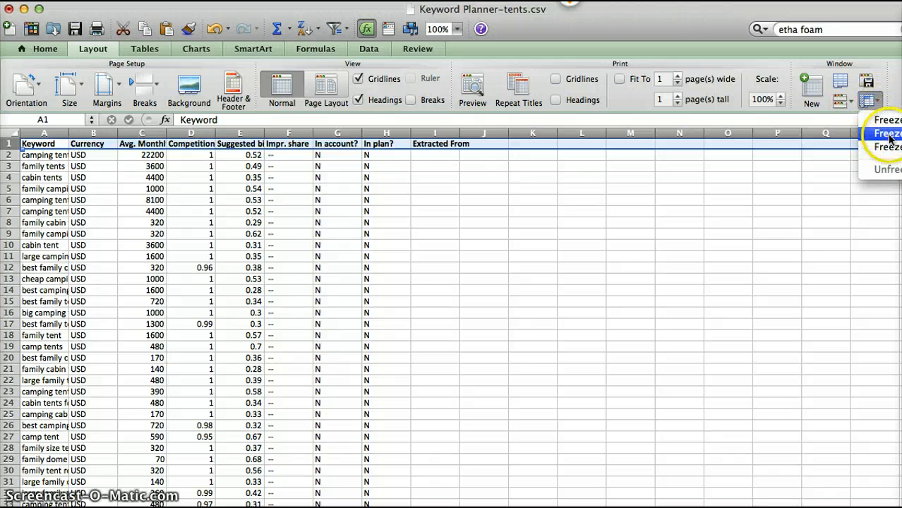
left_click(886, 133)
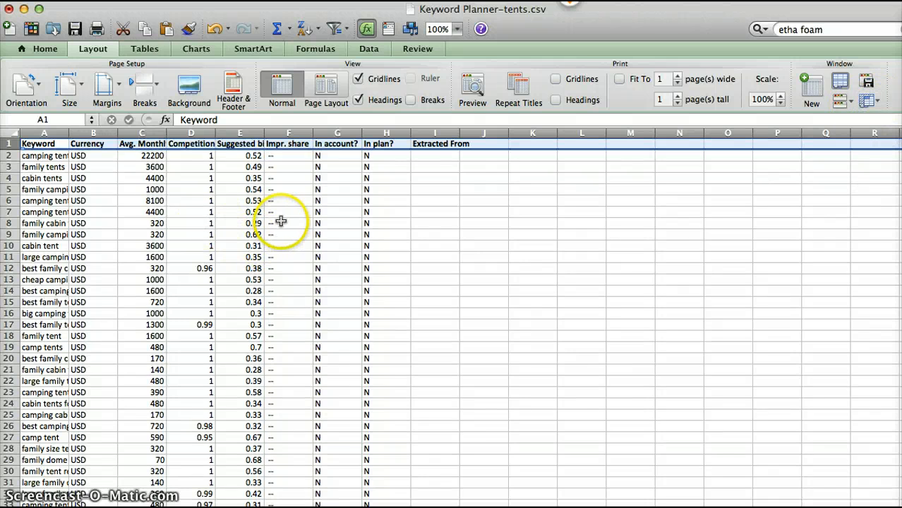
scroll(240, 248, "down", 10)
scroll(271, 265, "down", 10)
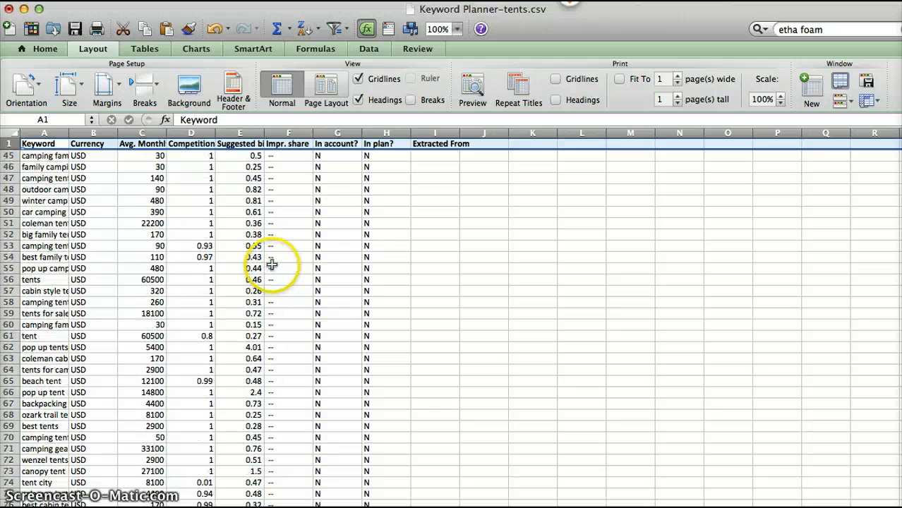
scroll(272, 261, "up", 11)
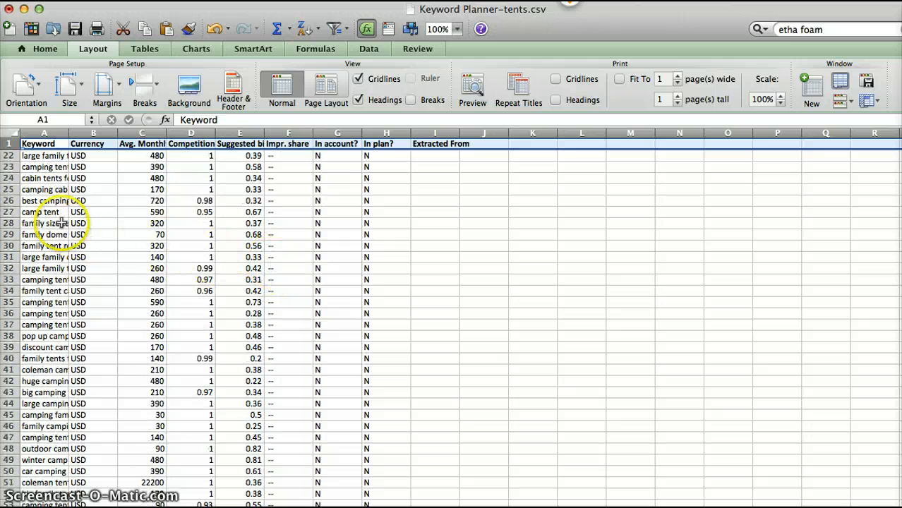
scroll(28, 225, "down", 8)
scroll(99, 252, "up", 5)
scroll(98, 252, "up", 12)
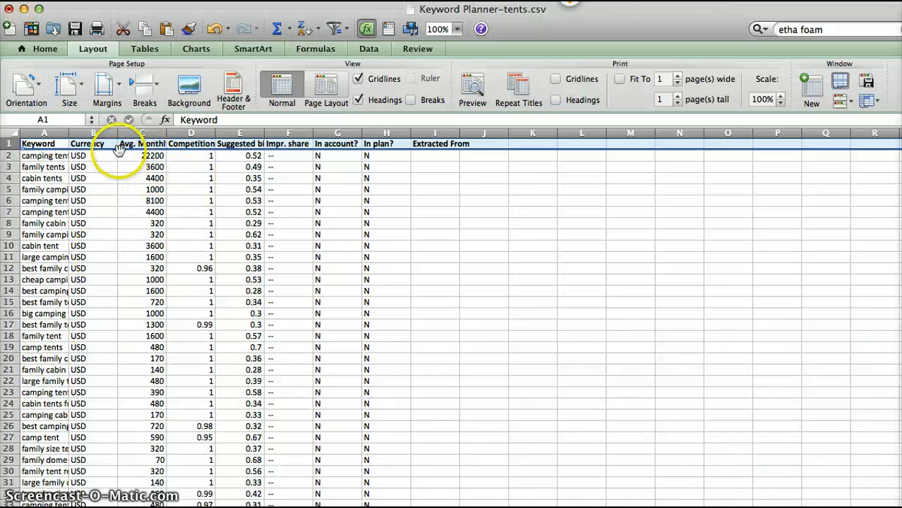
Delete the Currency column from the keyword sheet.
left_click(100, 187)
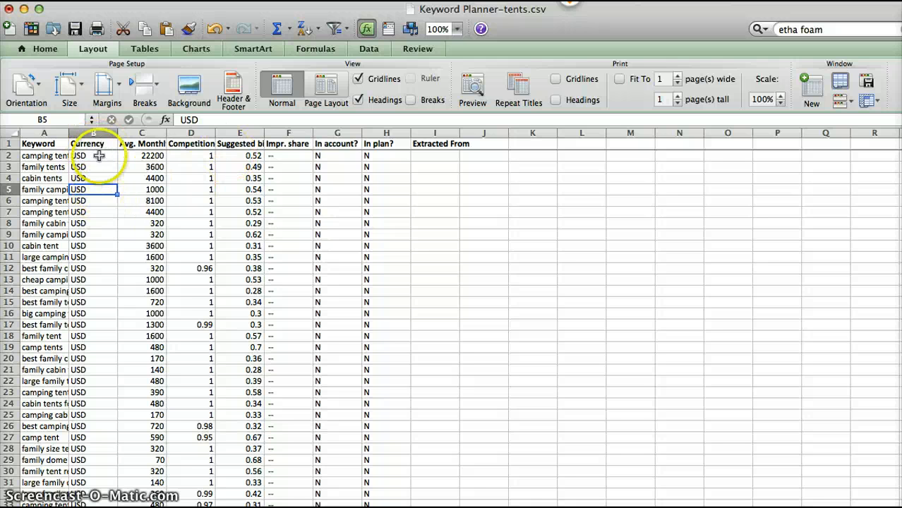
right_click(93, 133)
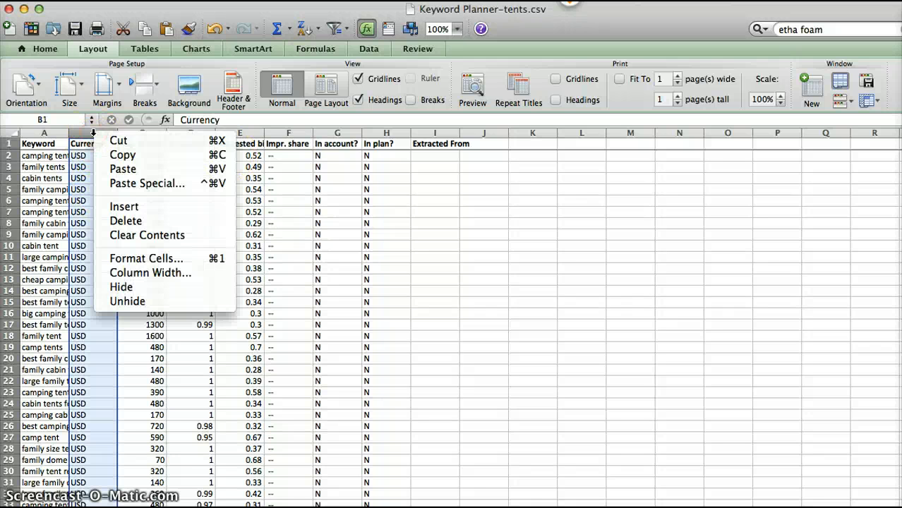
left_click(128, 223)
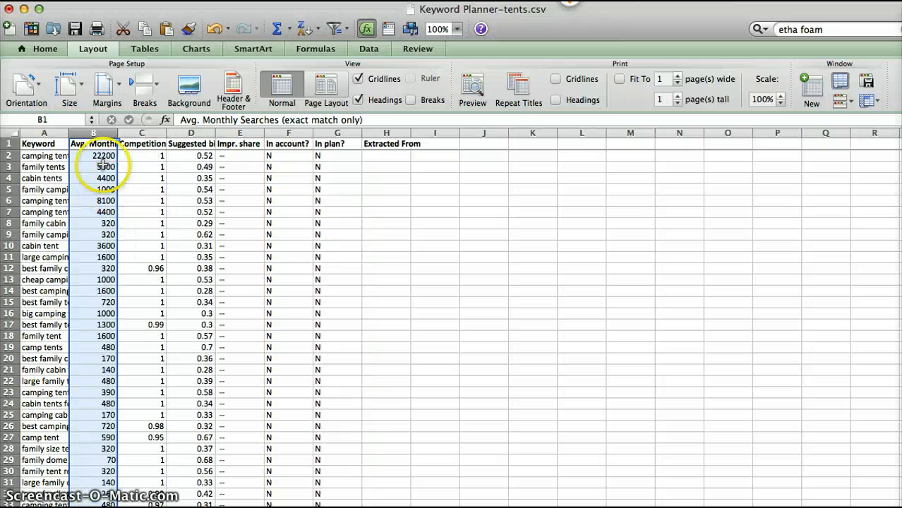
Delete all the columns from Competition through Extracted From, keeping only Keyword and Avg. Monthly Searches.
left_click(92, 146)
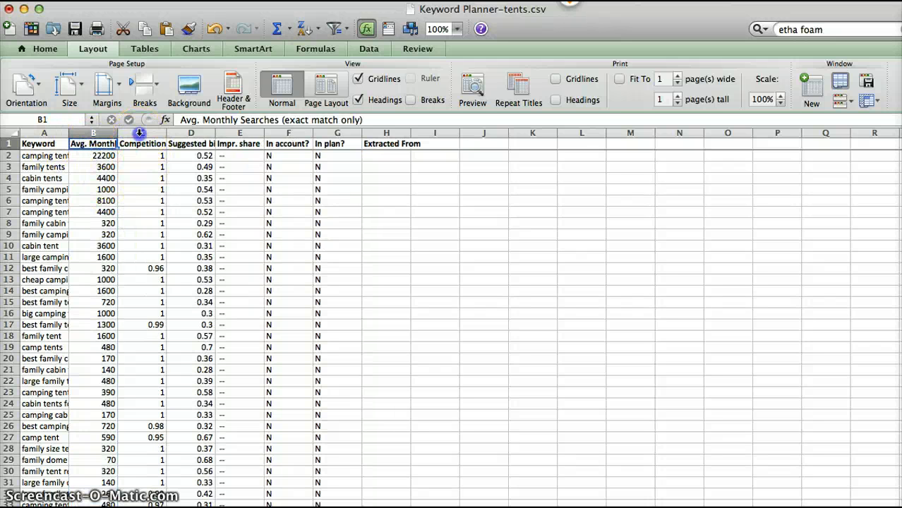
left_click_drag(142, 133, 382, 132)
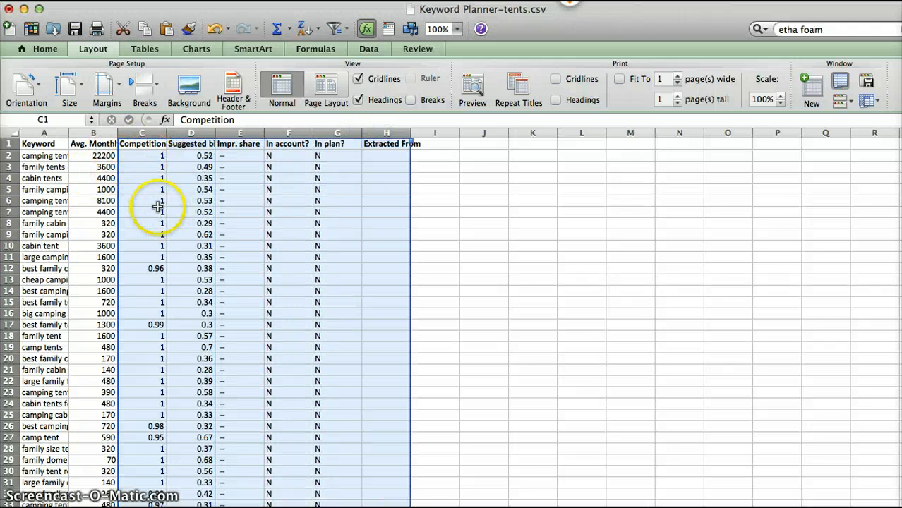
right_click(245, 212)
left_click(279, 301)
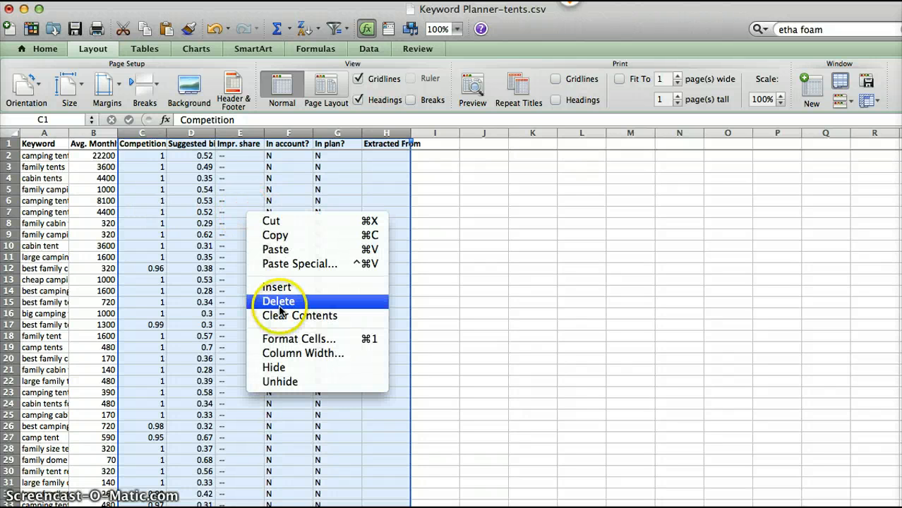
left_click(145, 178)
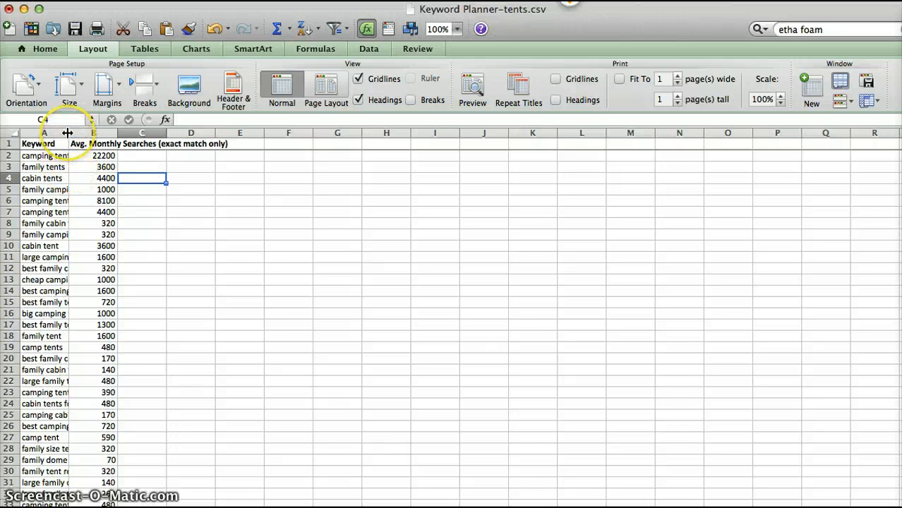
Fit the Keyword column to its contents and sort the rows by average monthly searches in descending order.
double_click(67, 132)
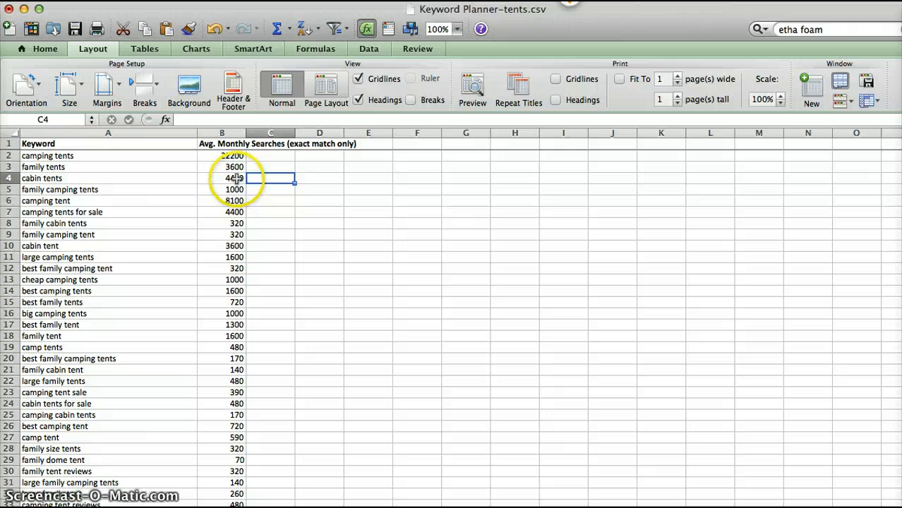
left_click(221, 143)
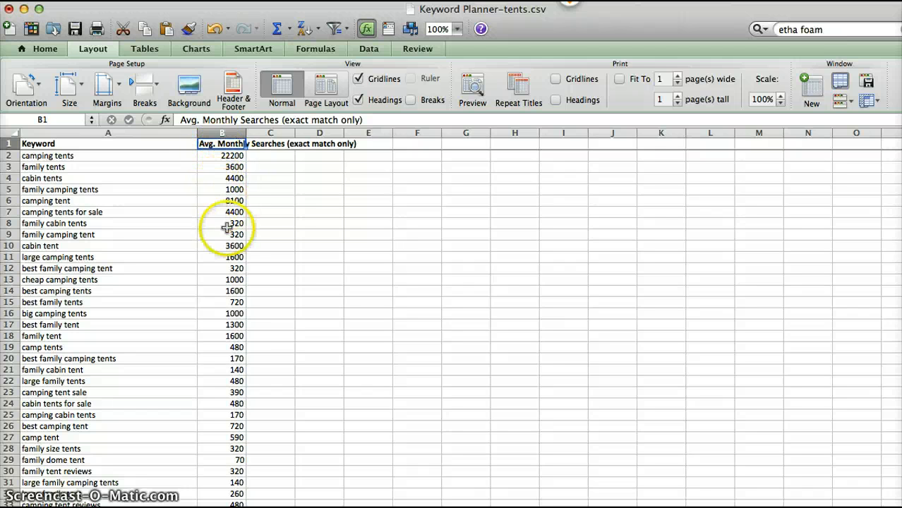
left_click(305, 29)
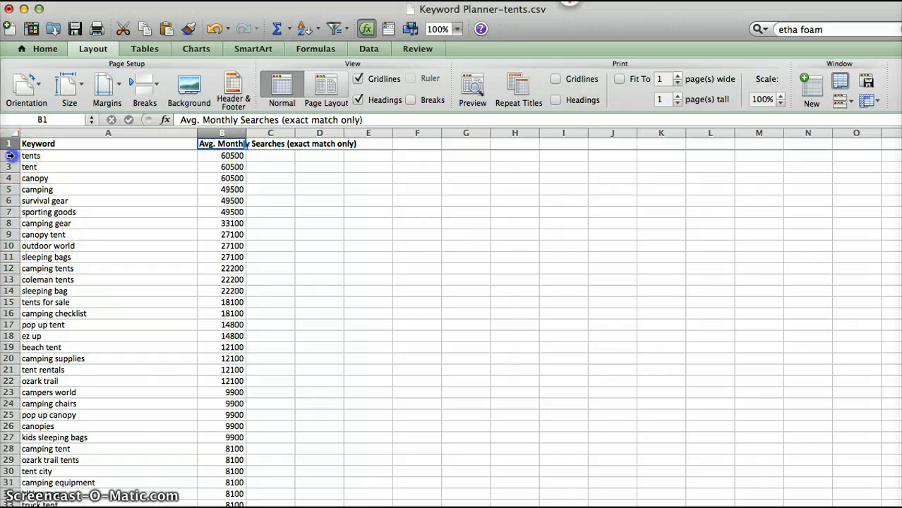
Delete rows 2 to 10, the broad high-volume keywords from "tents" through "outdoor world".
mouse_move(10, 155)
left_mouse_down()
mouse_move(19, 182)
mouse_move(22, 166)
left_mouse_up()
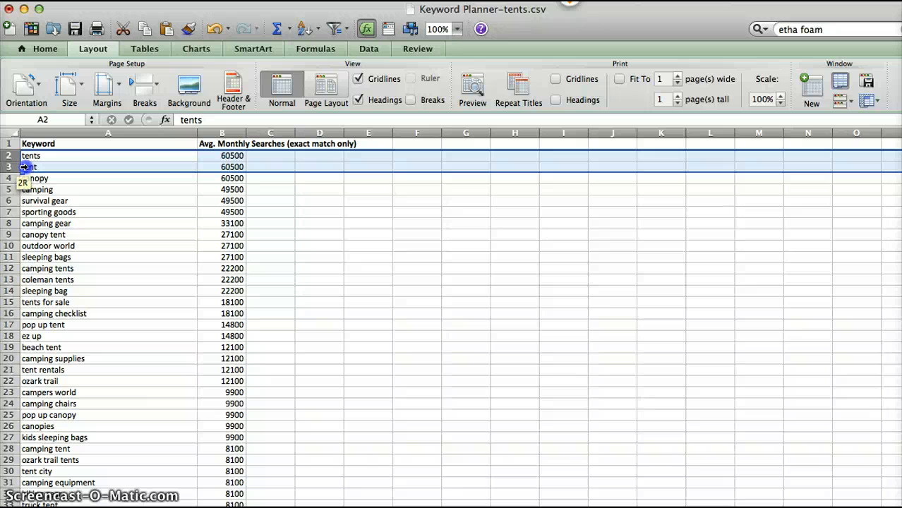
left_click_drag(24, 167, 26, 201)
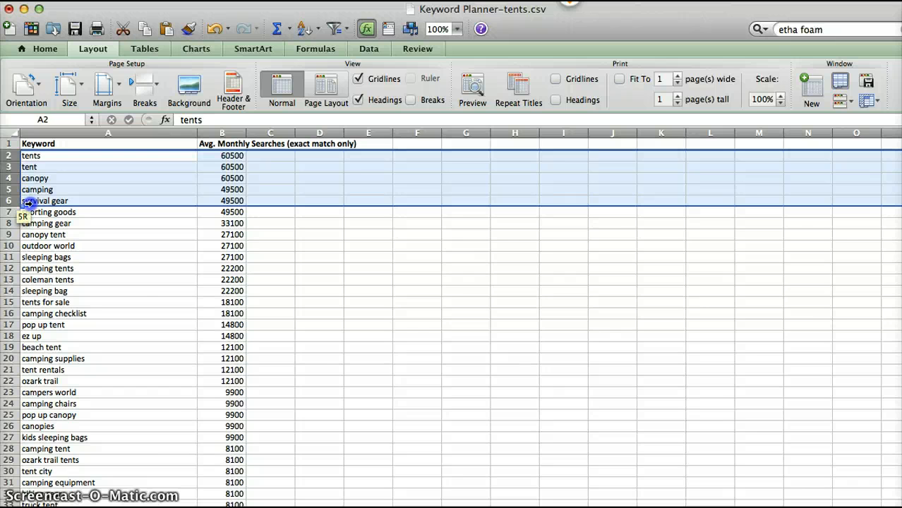
left_click_drag(27, 202, 28, 207)
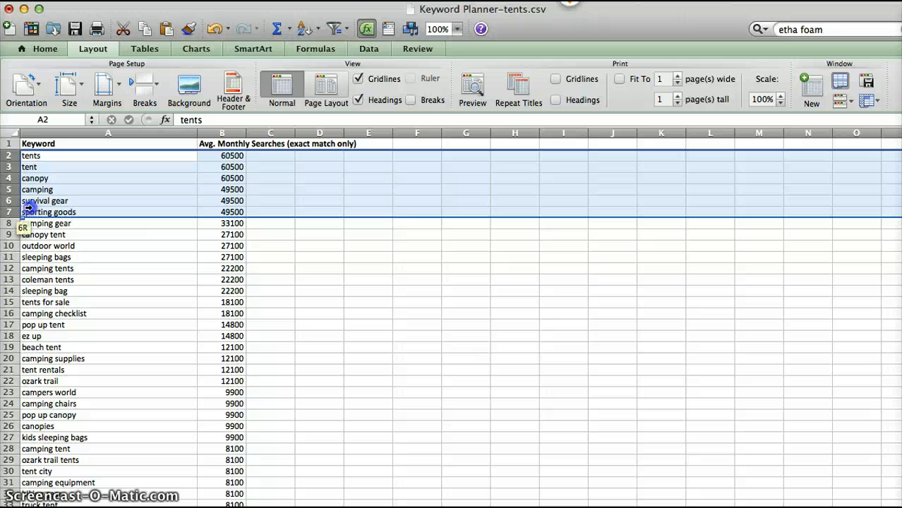
left_click_drag(28, 207, 32, 243)
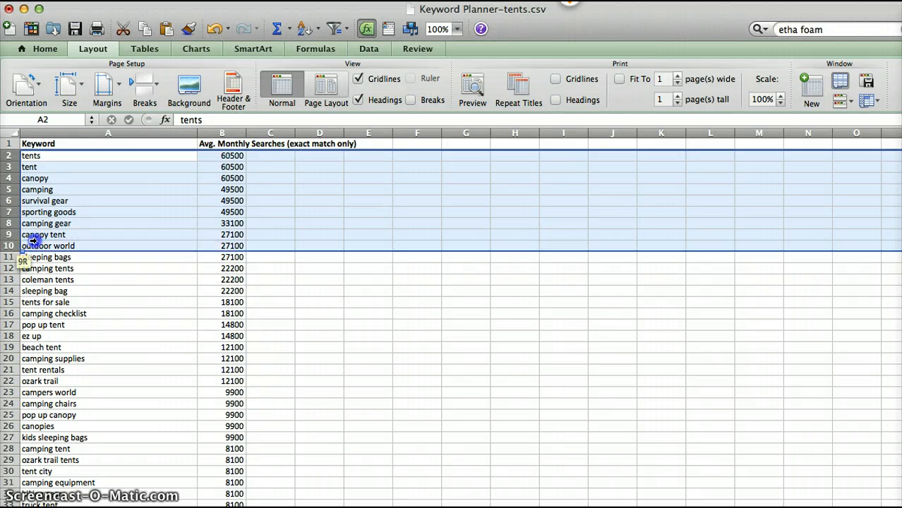
right_click(74, 195)
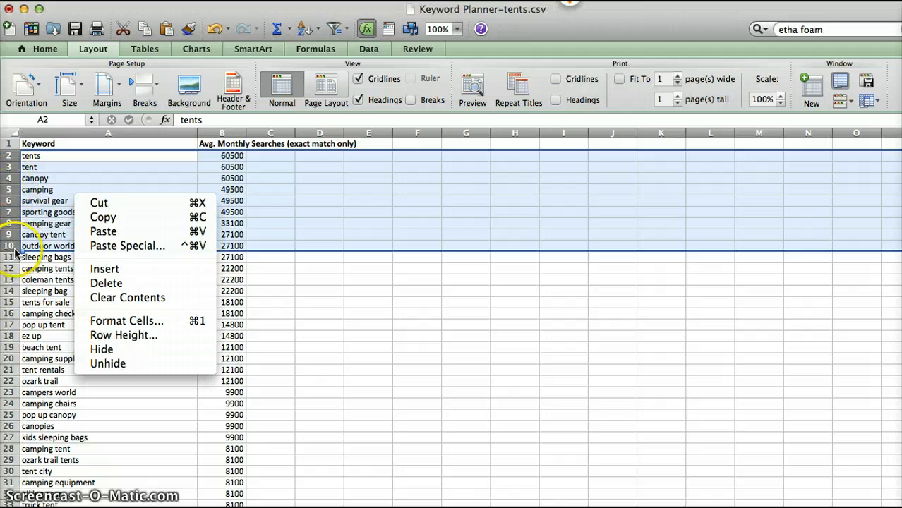
left_click(117, 283)
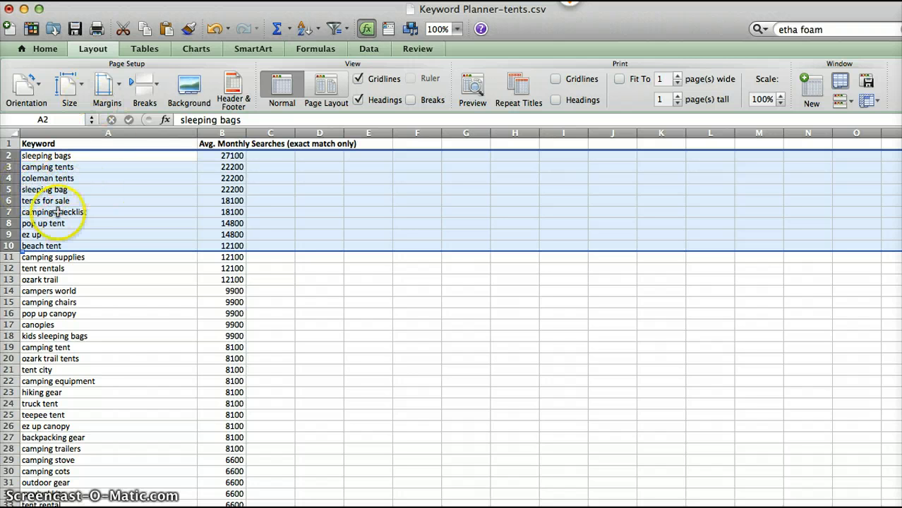
left_click(32, 178)
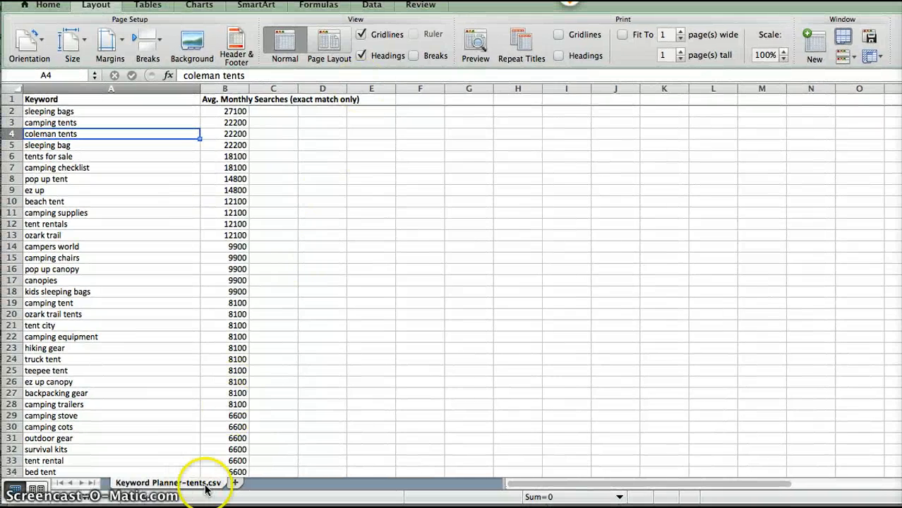
Copy the entire keyword sheet into a new worksheet and freeze the new sheet's top row.
left_click(11, 88)
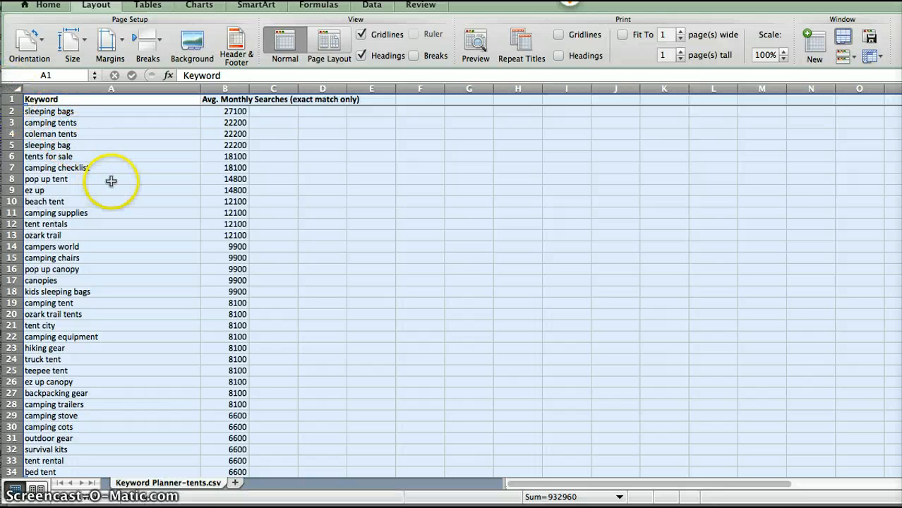
left_click(235, 483)
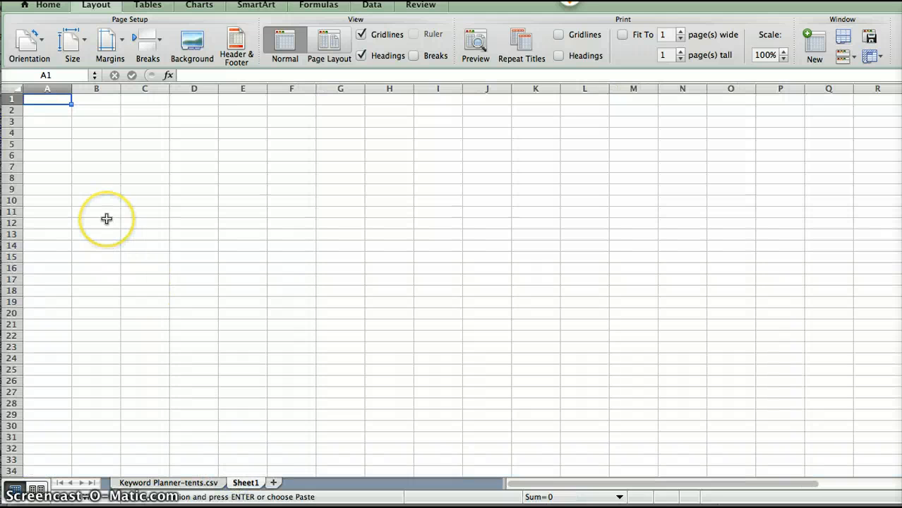
key("super+v")
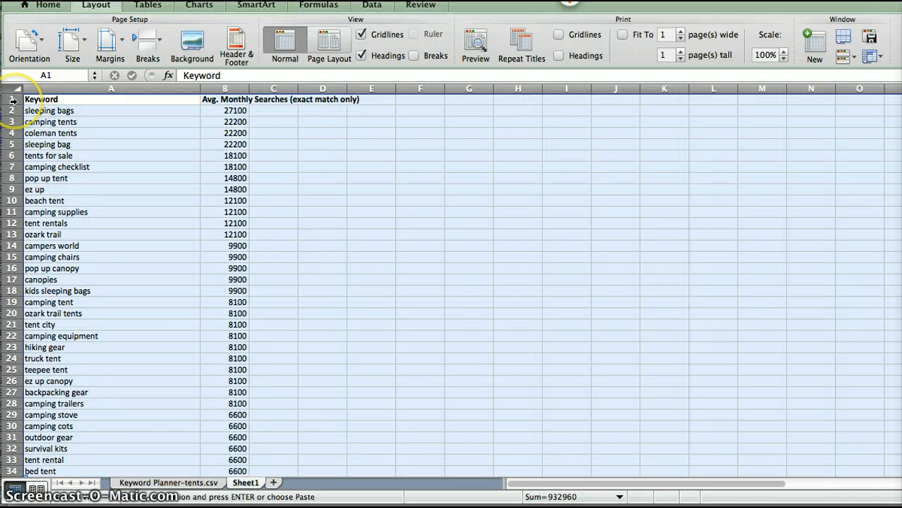
left_click(872, 57)
left_click(884, 89)
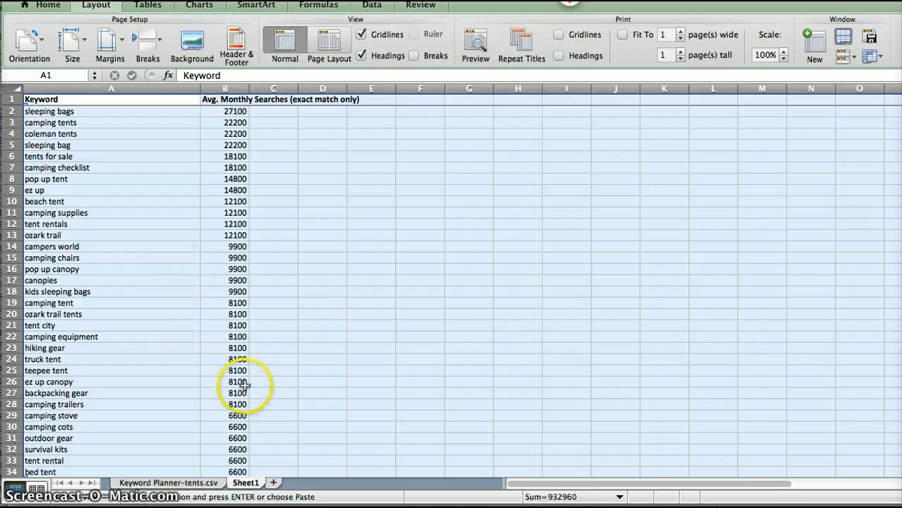
Rename the new worksheet as "Tents-refined".
double_click(253, 484)
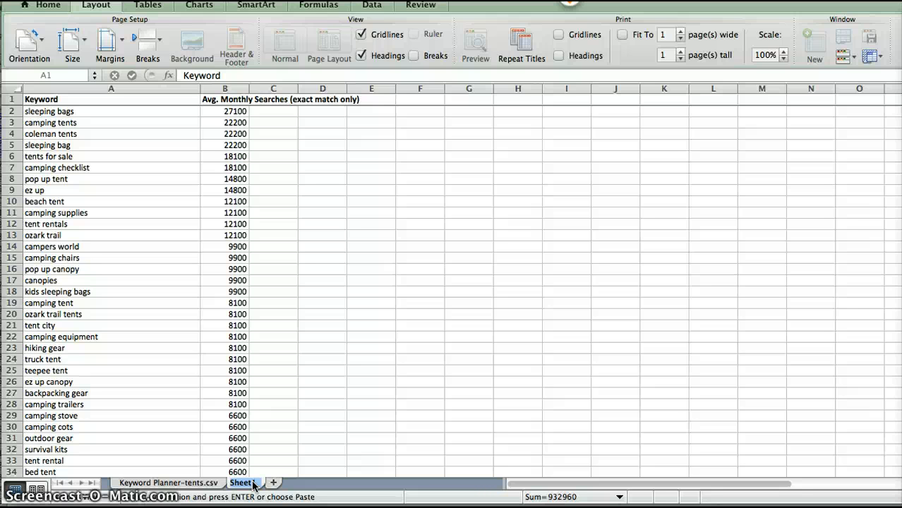
type("Tents-refined")
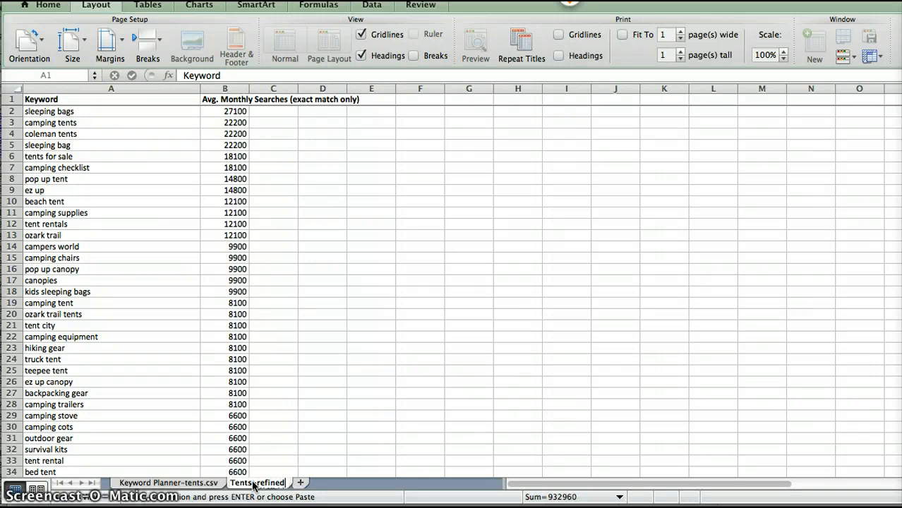
key("Return")
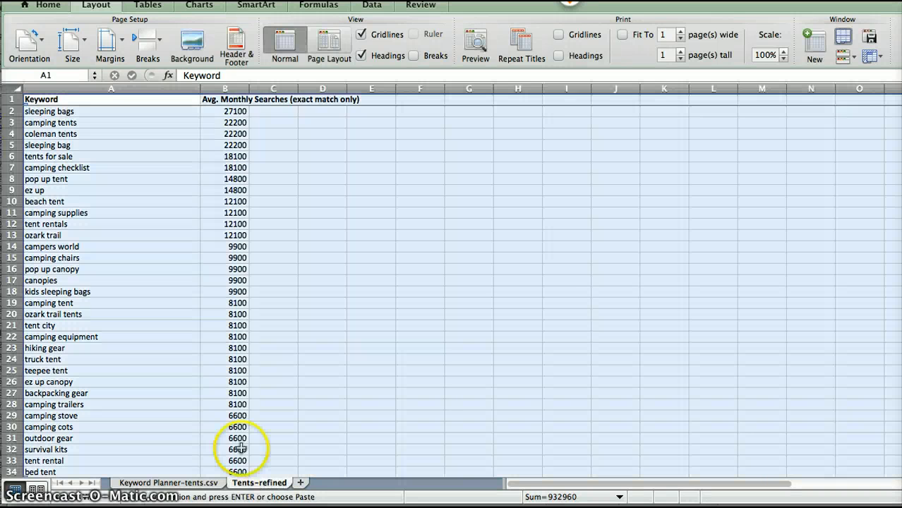
left_click(152, 190)
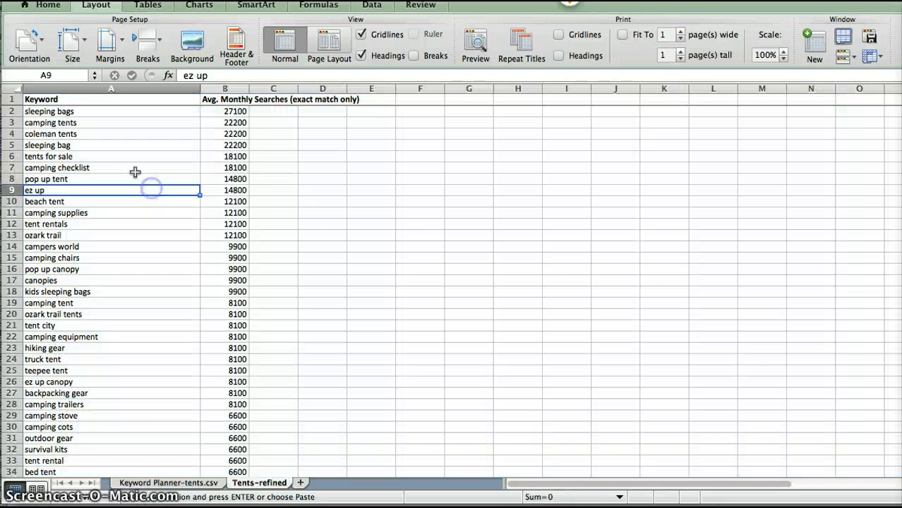
Delete the rows for the off-topic keywords "sleeping bag", "sleeping bags" and "camping checklist".
left_click(12, 145)
right_click(12, 145)
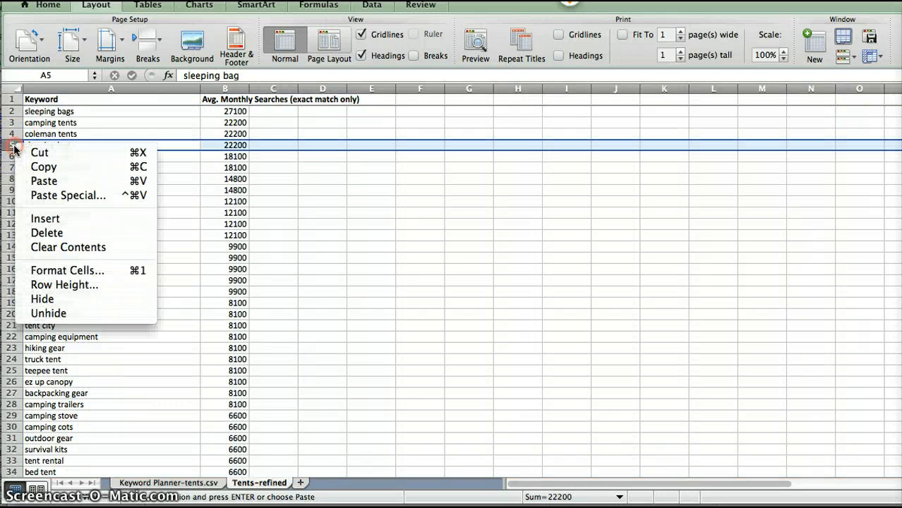
left_click(53, 228)
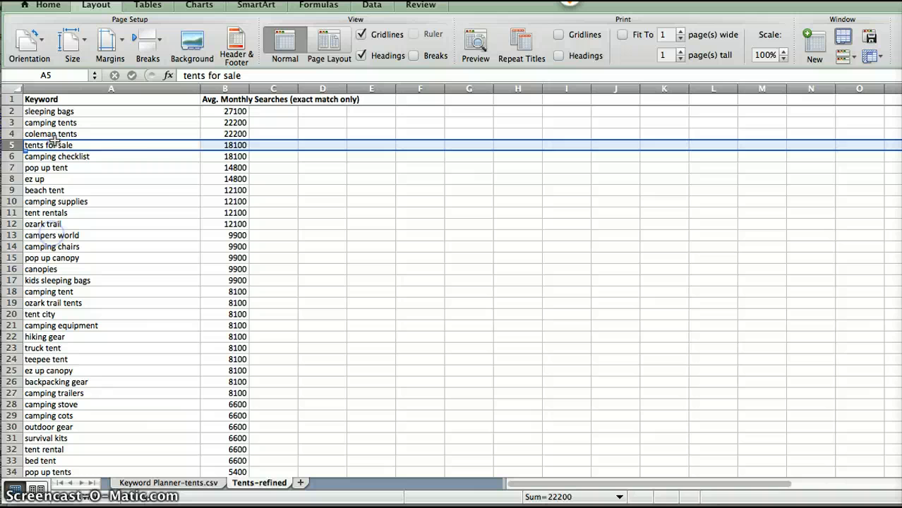
right_click(12, 111)
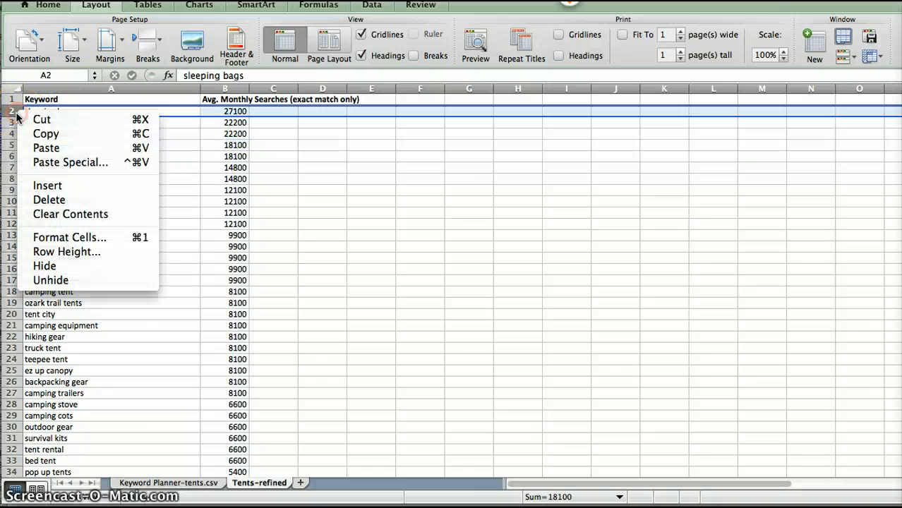
left_click(48, 199)
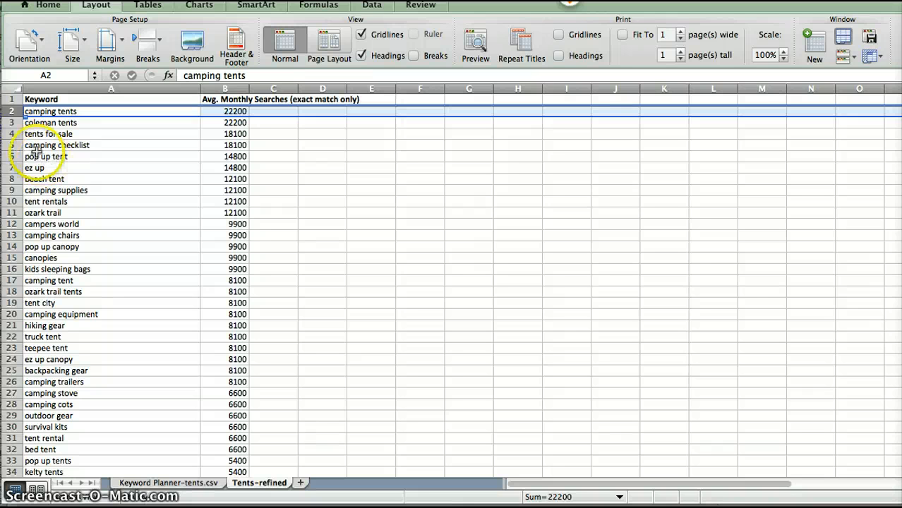
left_click(13, 145)
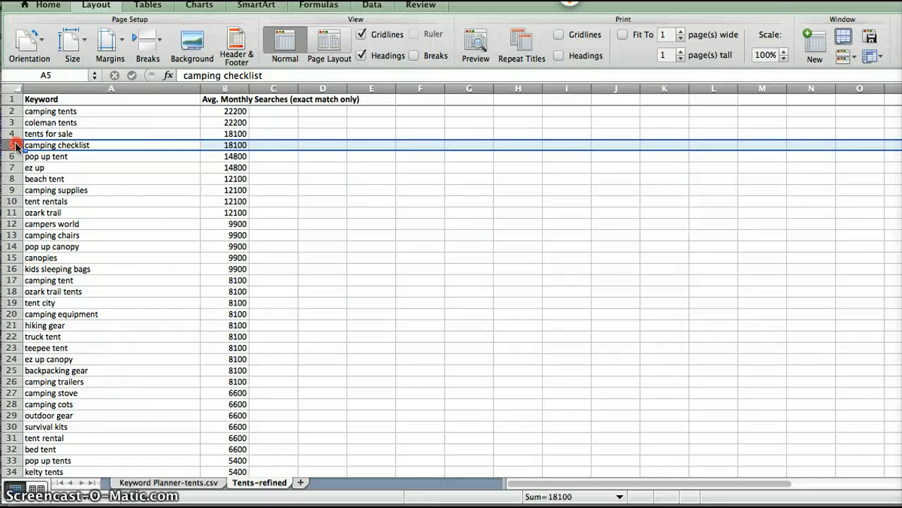
right_click(13, 145)
left_click(48, 233)
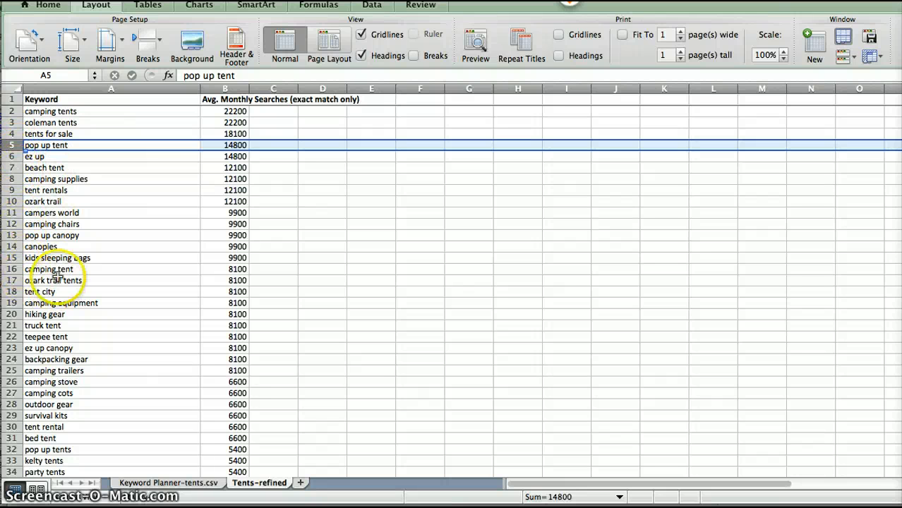
left_click(98, 192)
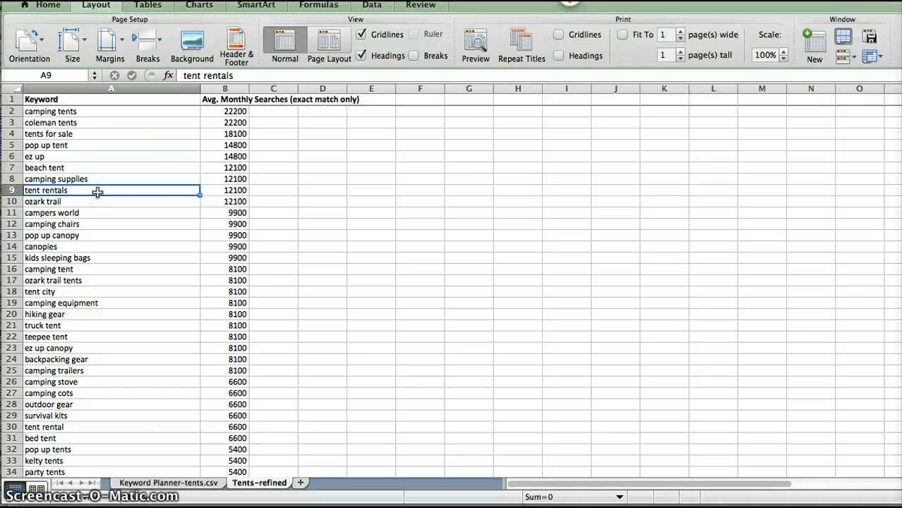
Add the column header "allintitle" in cell C1, beside the average monthly searches.
left_click(280, 101)
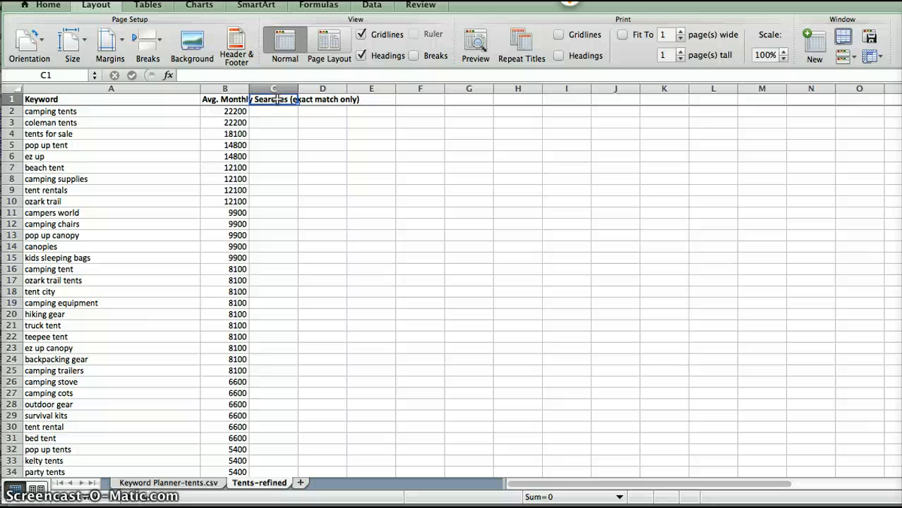
type("allintitle")
key("Return")
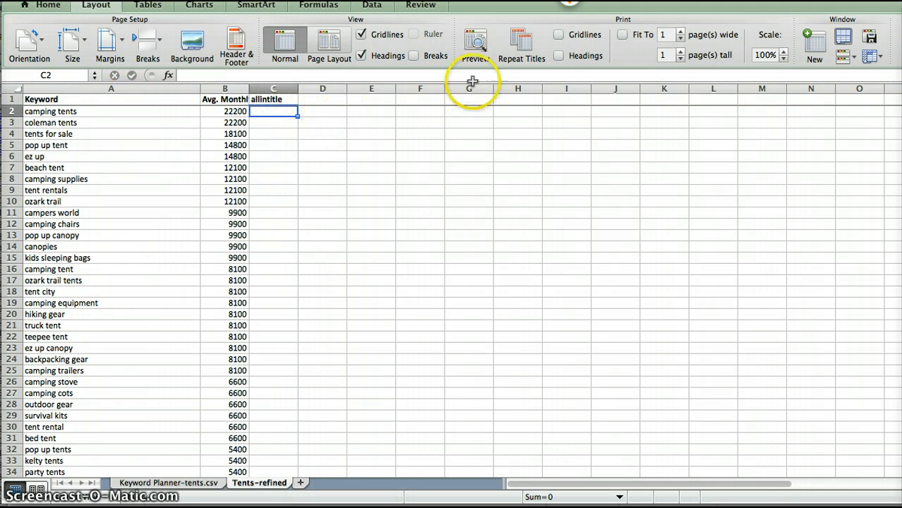
Switch to the browser, open the Google homepage and bring its search box fully into view beside the spreadsheet.
key("super+Tab")
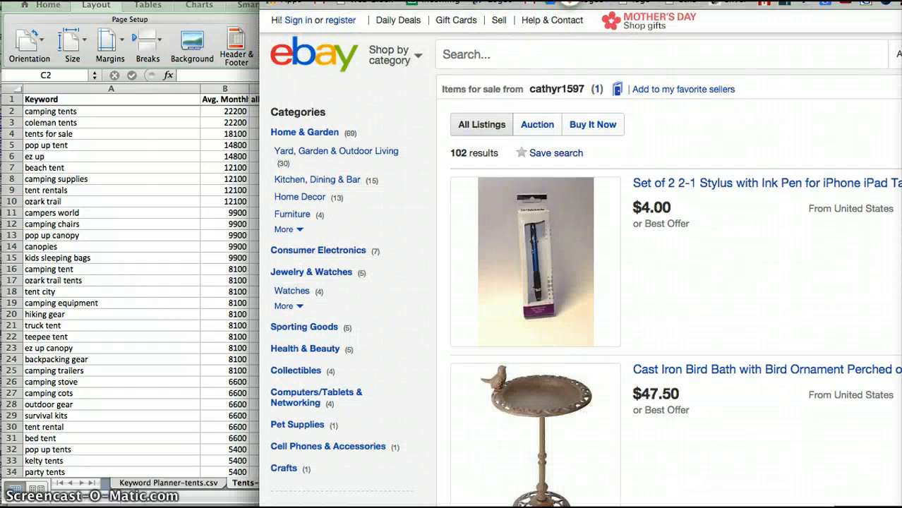
type("le")
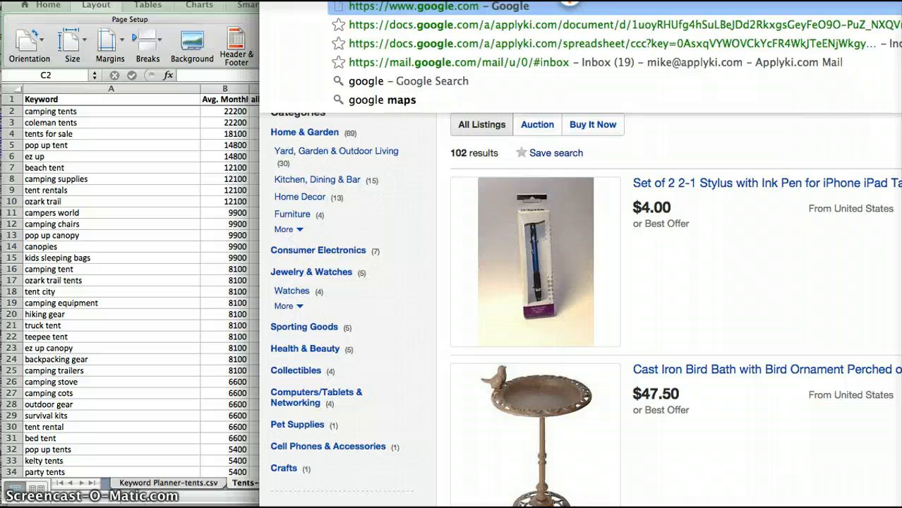
key("Return")
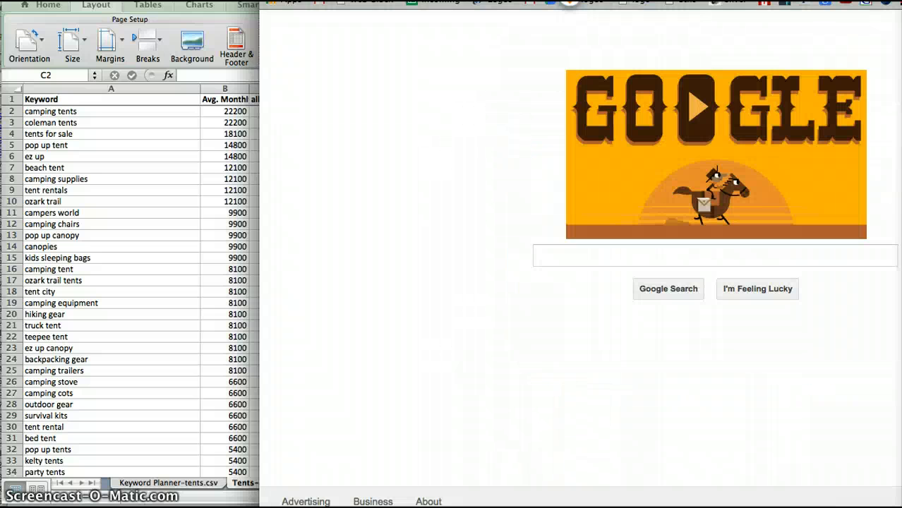
left_click_drag(713, 0, 630, 2)
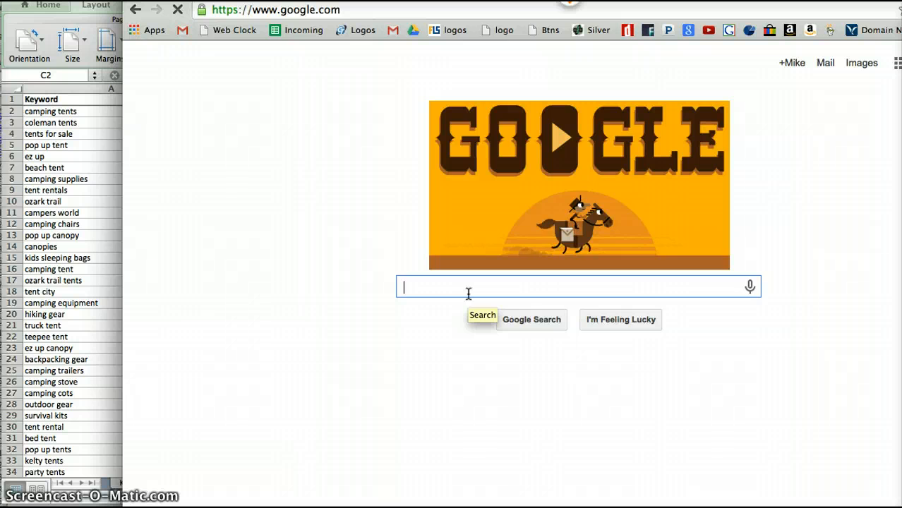
Search Google for allintitle: "camping tents", with the keyword in quotation marks.
type("allintitle")
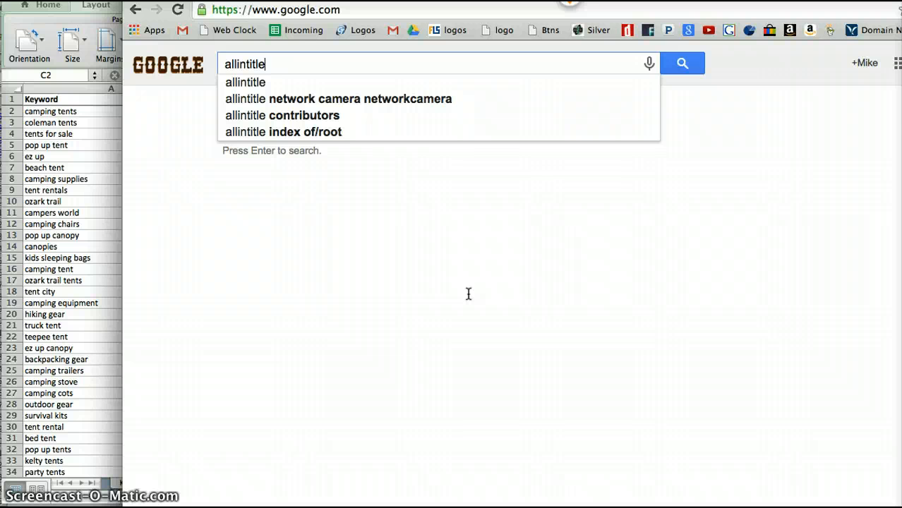
type(":")
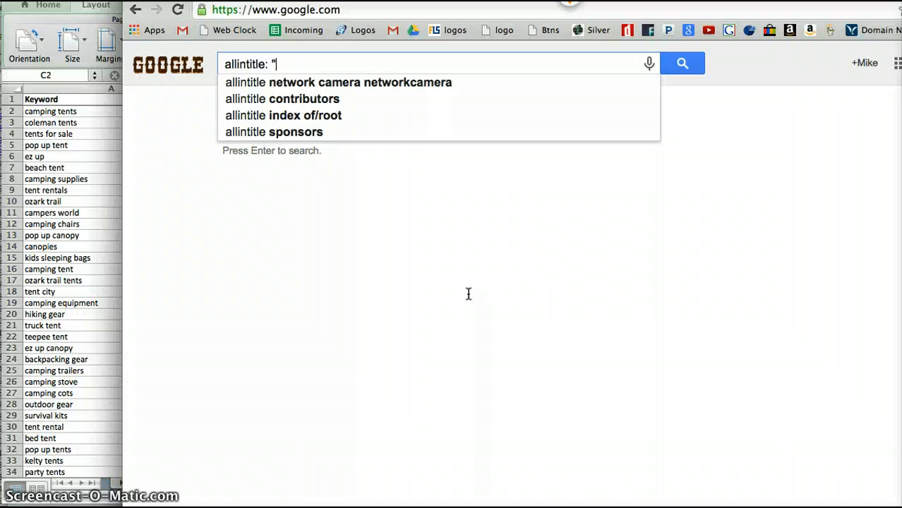
type("camp")
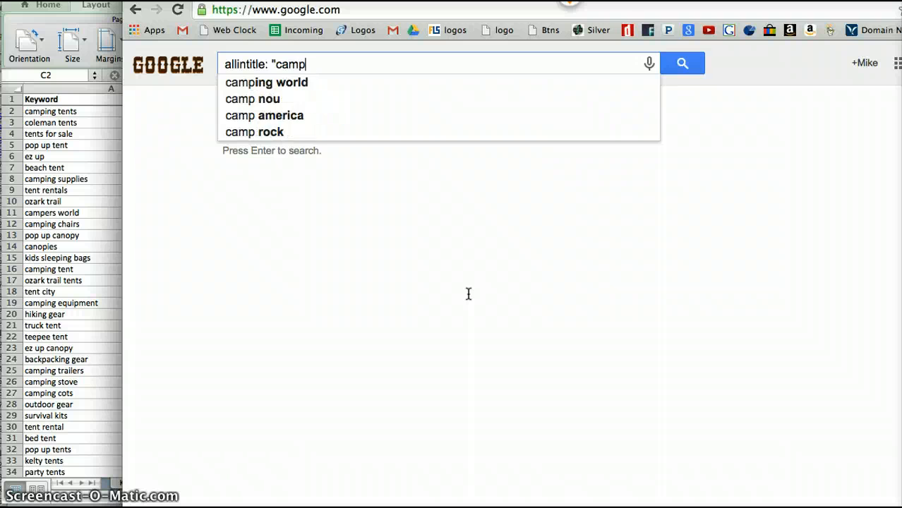
type("ing tents")
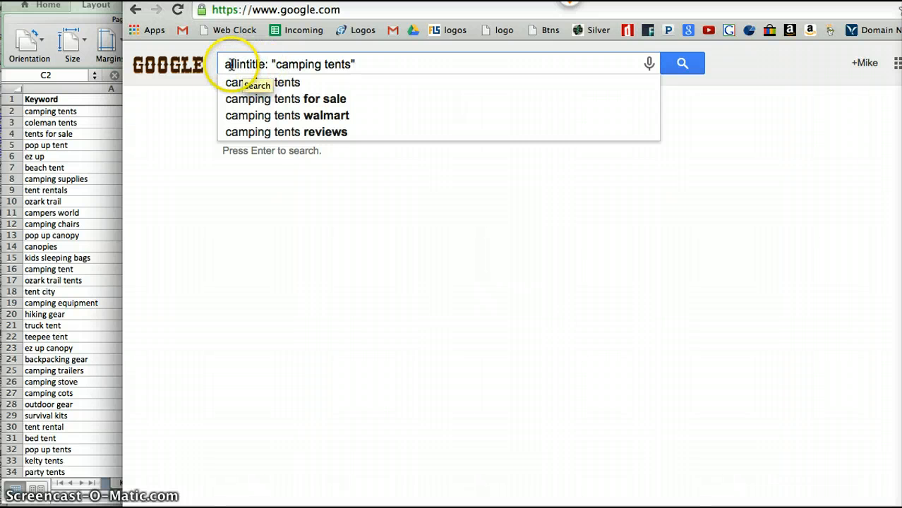
left_click(269, 64)
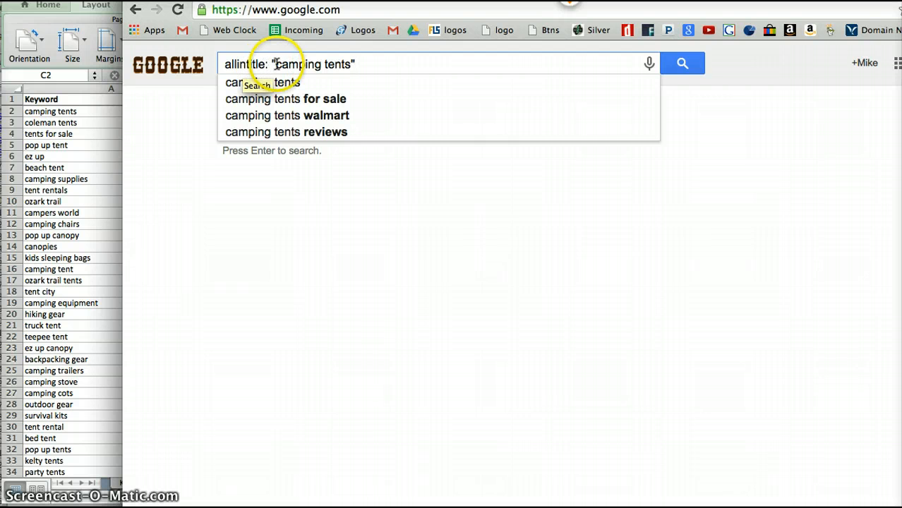
left_click(277, 64)
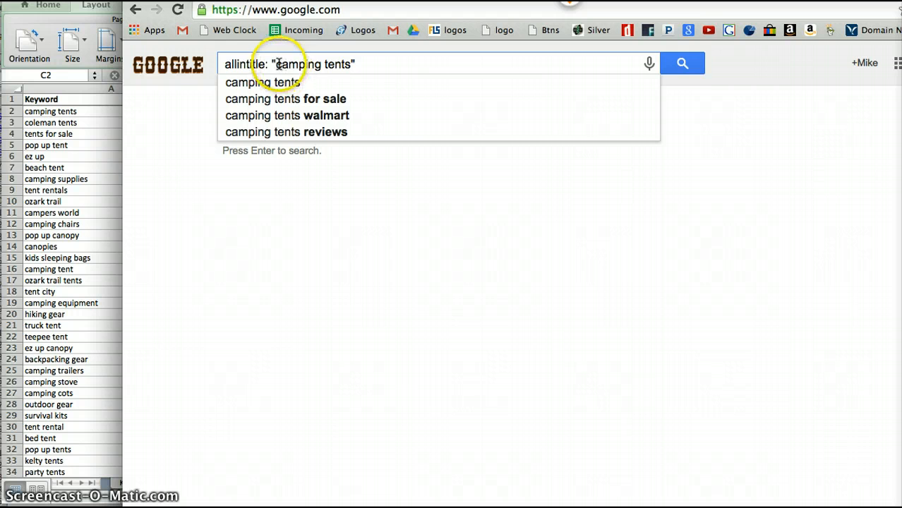
left_click_drag(275, 65, 324, 64)
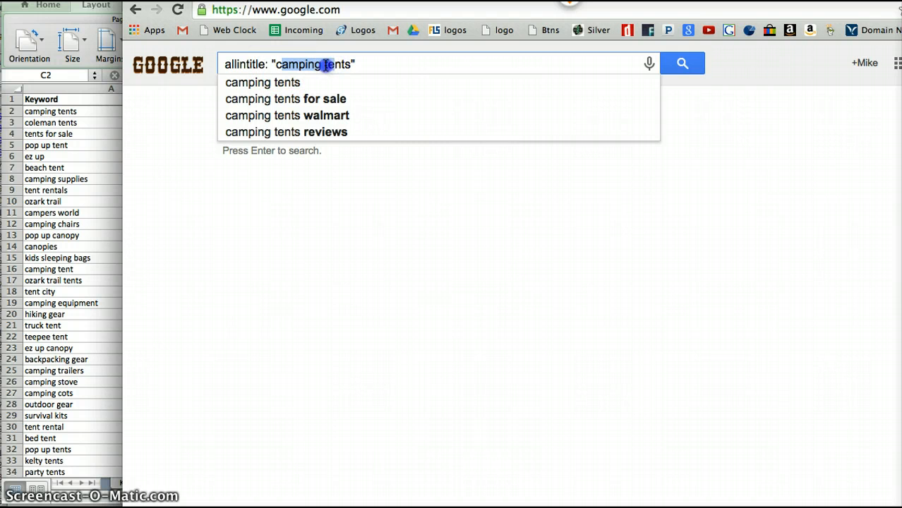
left_click(326, 65)
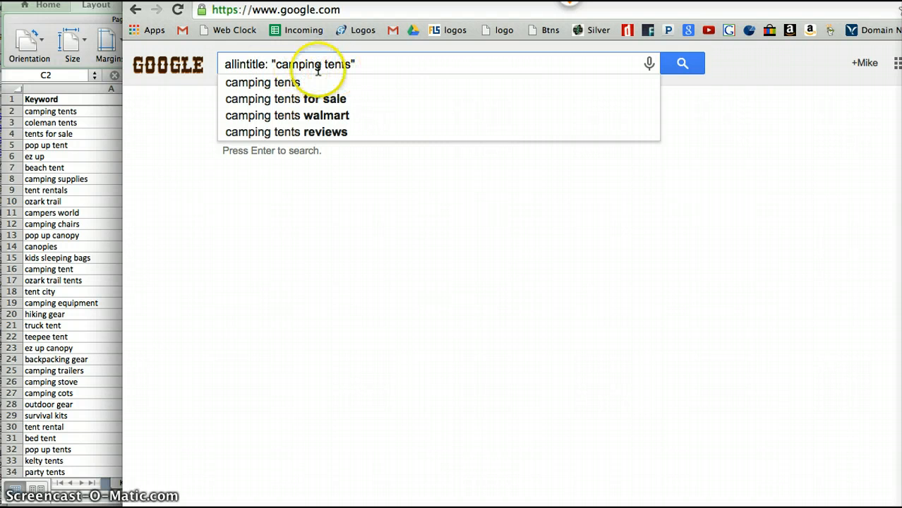
left_click(359, 63)
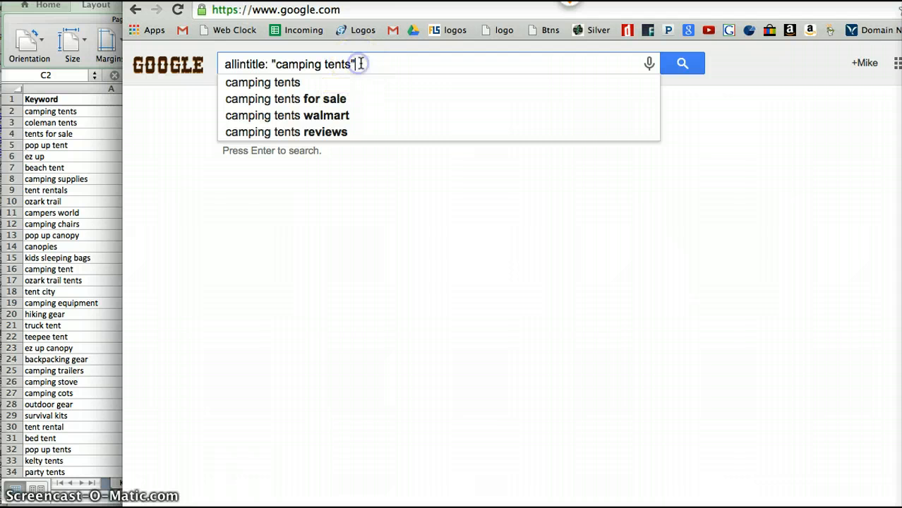
key("Return")
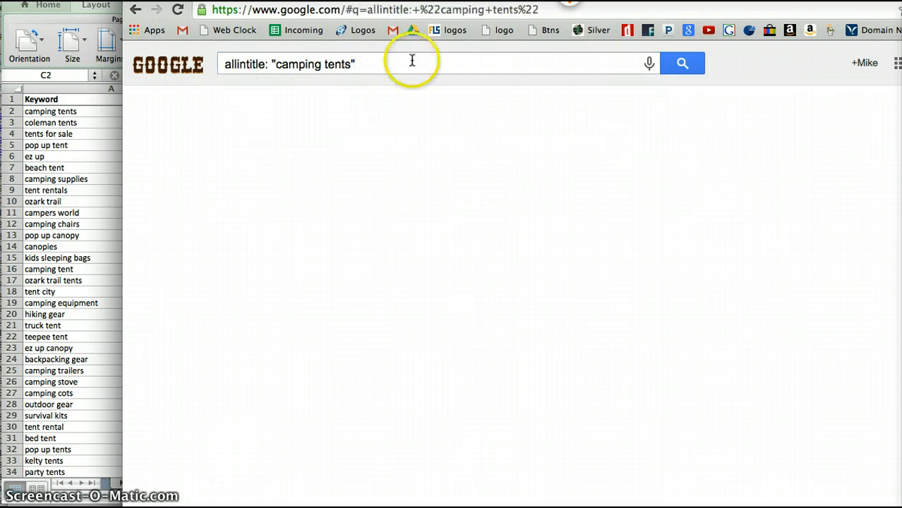
left_click(687, 66)
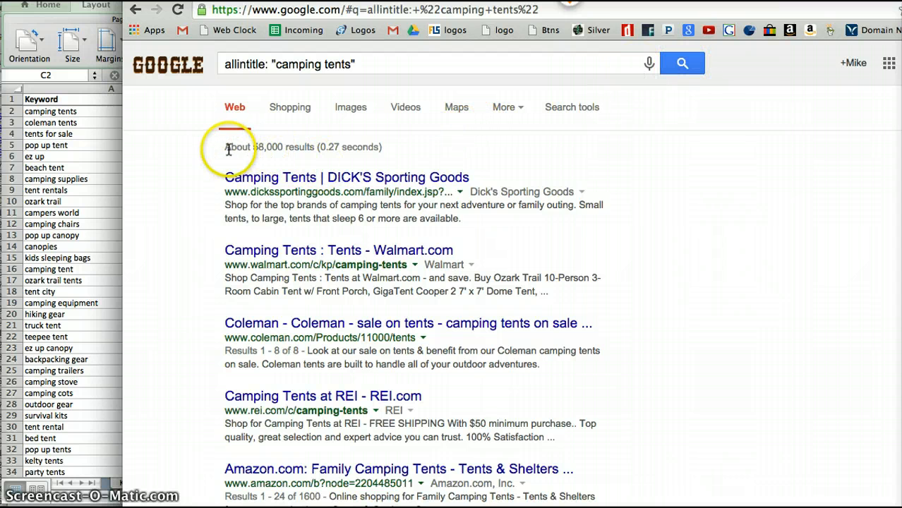
Check the search's result count and enter 58000 in cell C2 of the Excel sheet for "camping tents".
left_click_drag(226, 147, 283, 147)
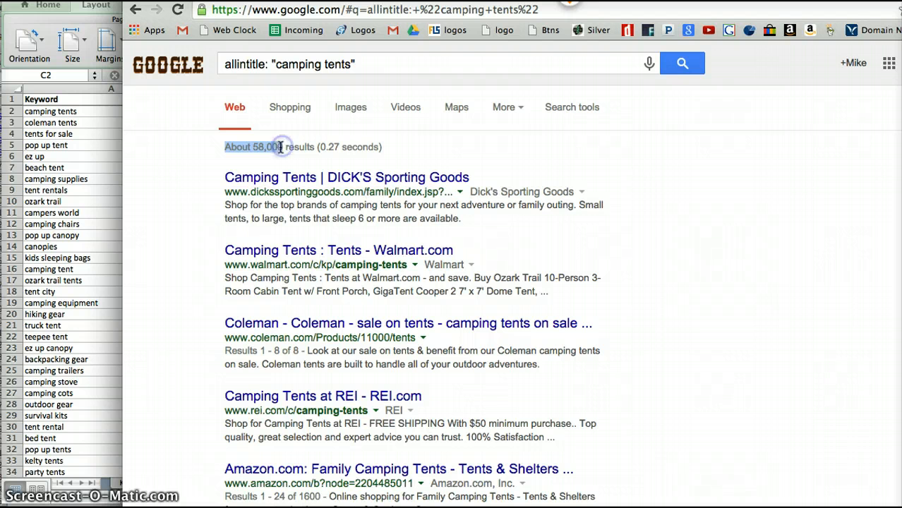
left_click(266, 151)
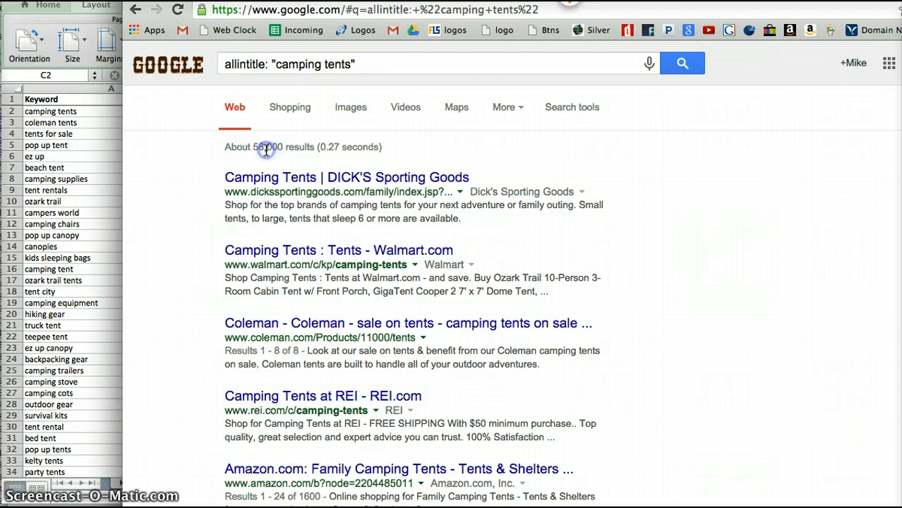
left_click(330, 156)
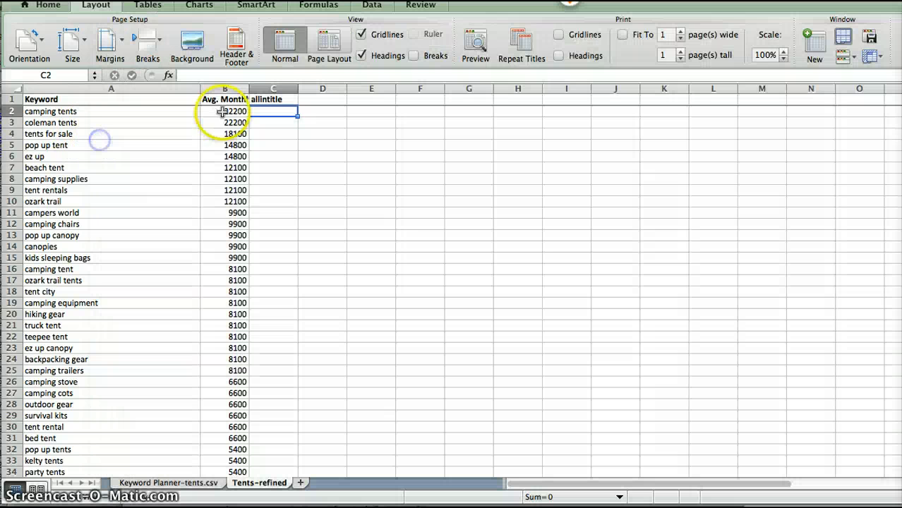
left_click(96, 137)
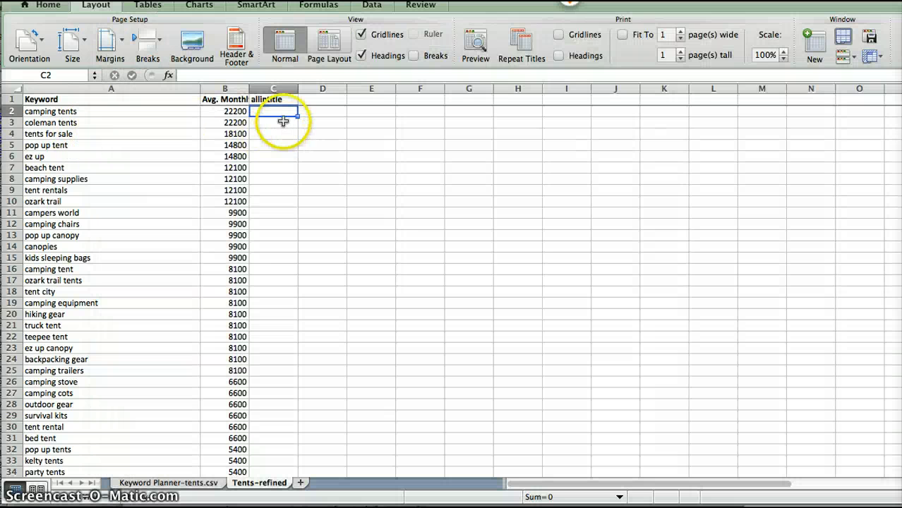
type("58000")
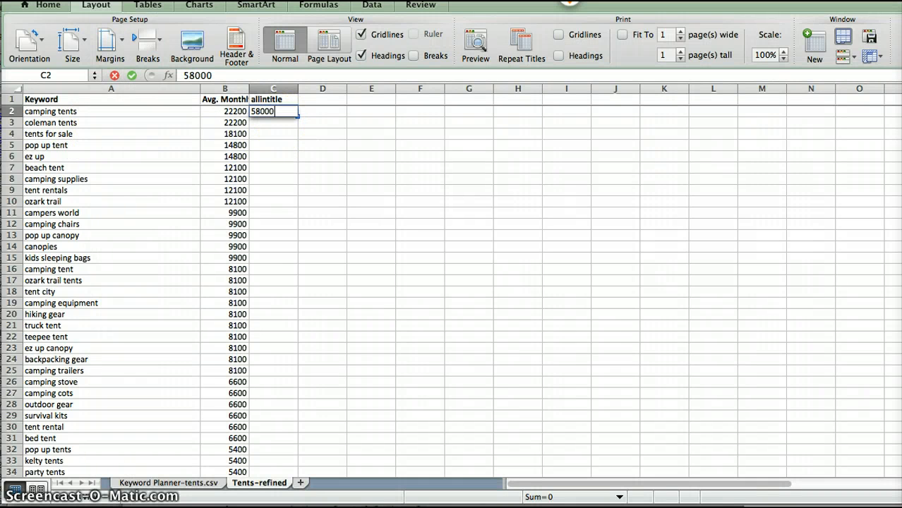
key("Return")
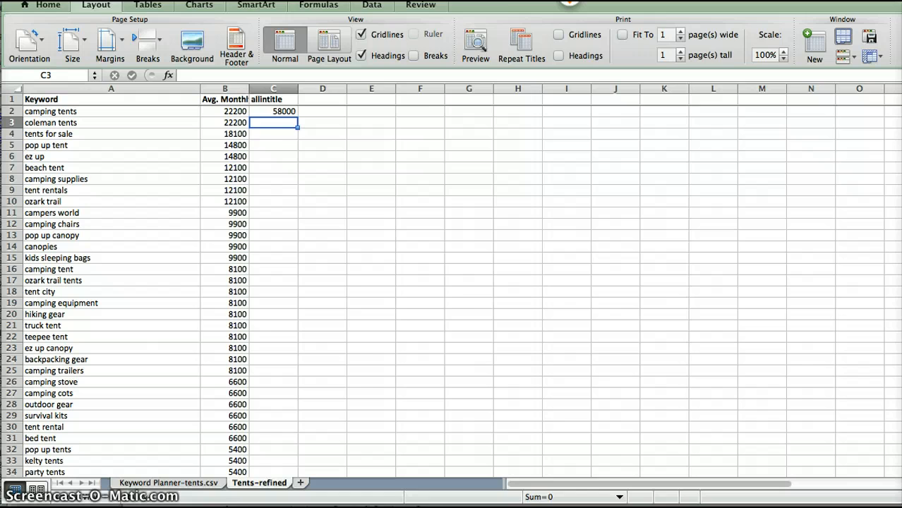
Save the Excel keyword workbook as "Keyword Planner-tents" in Excel Workbook (.xlsx) format in the kw research folder.
key("super+Tab")
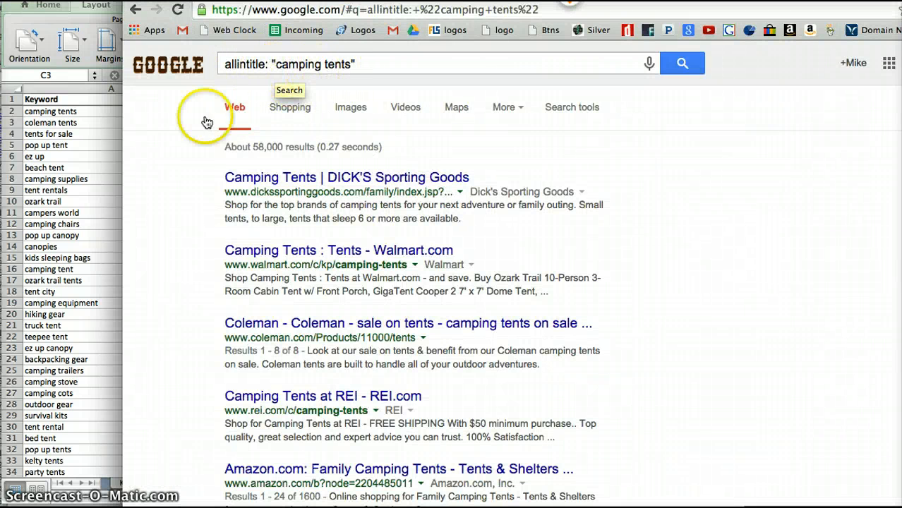
left_click(68, 145)
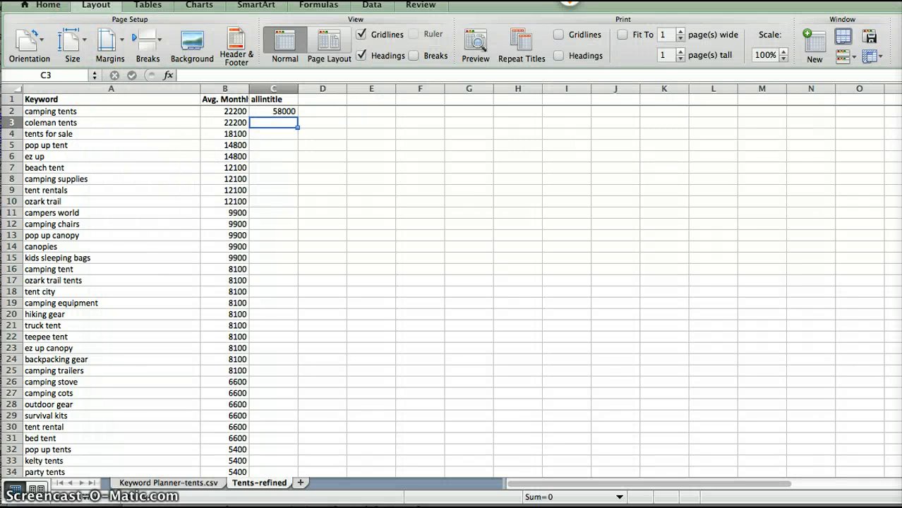
left_click(71, 0)
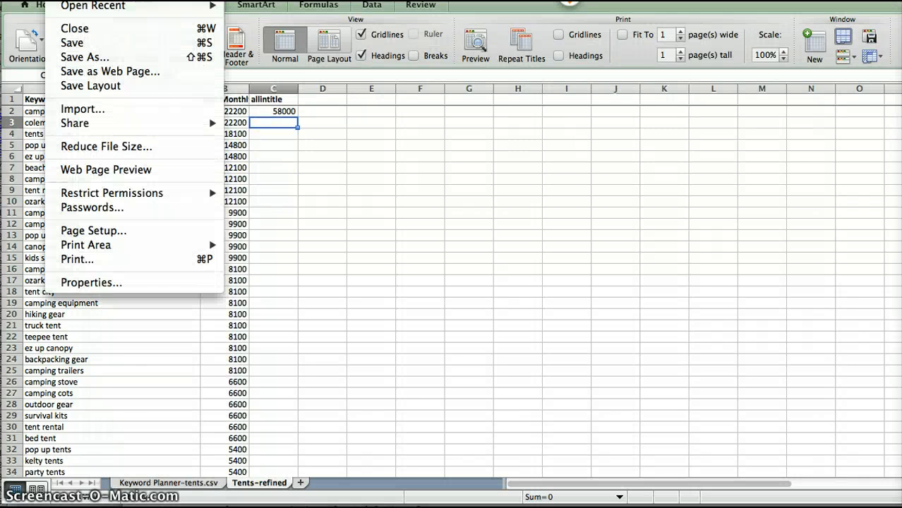
left_click(74, 57)
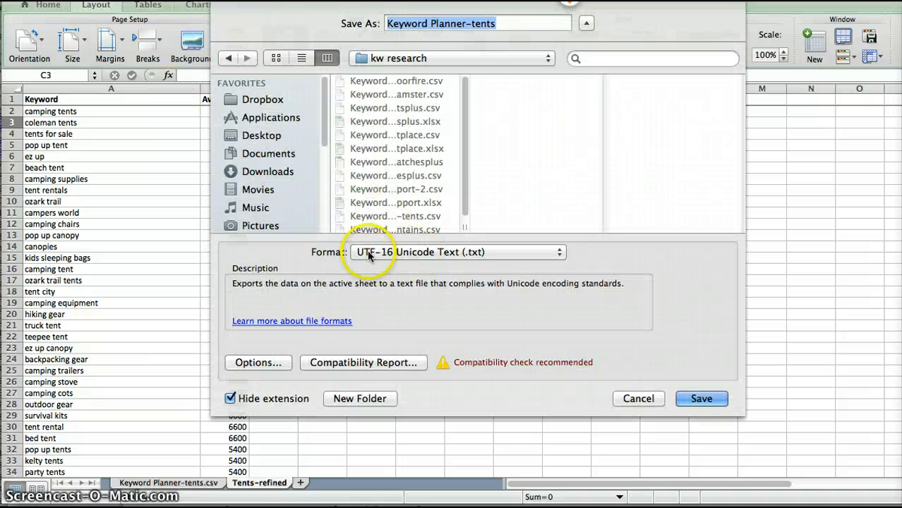
left_click(368, 253)
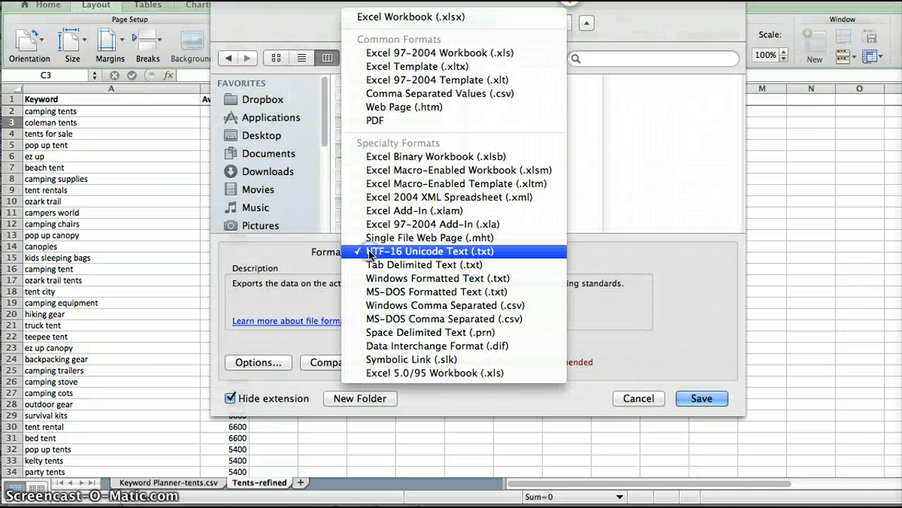
left_click(397, 18)
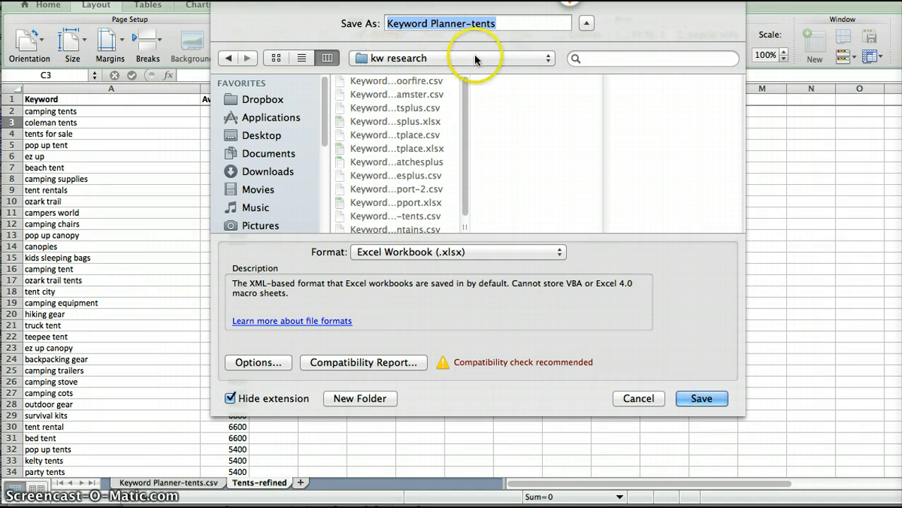
left_click(705, 399)
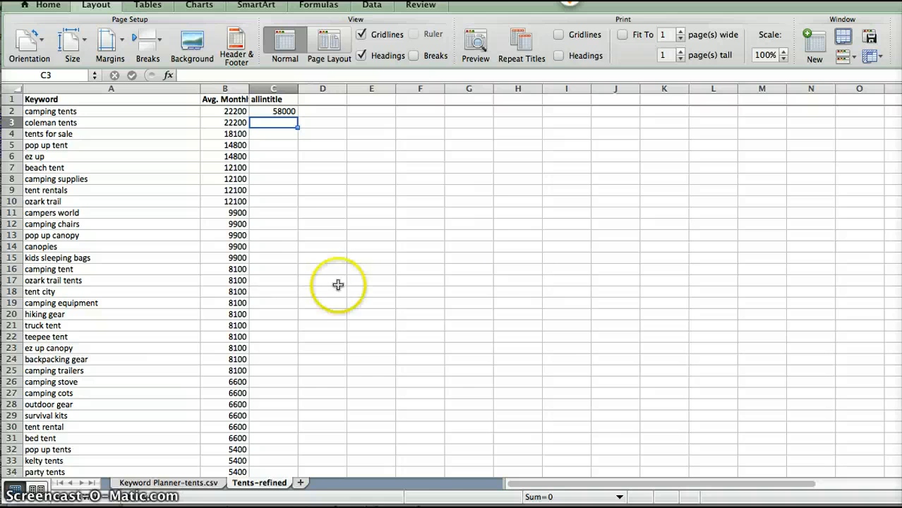
Look through the refined keyword list in Excel and copy the keyword "easy up tent" from cell A90.
key("super+Tab")
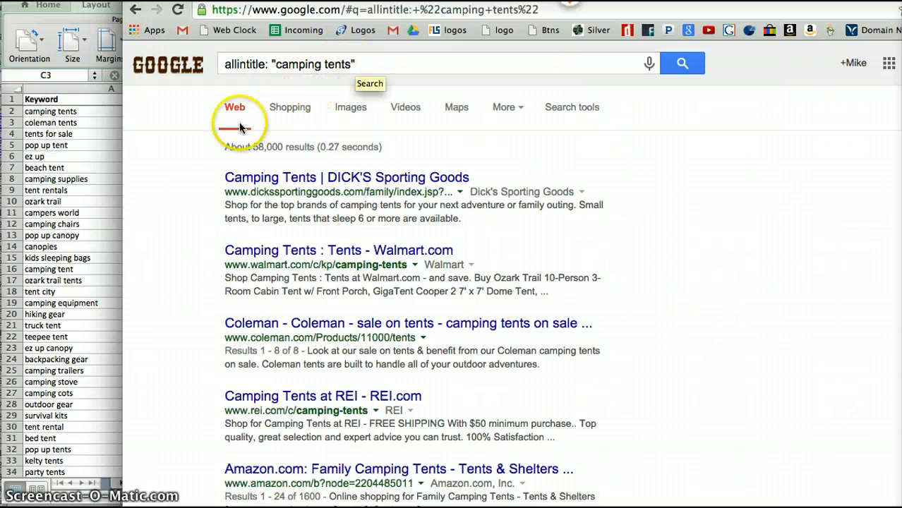
left_click(91, 131)
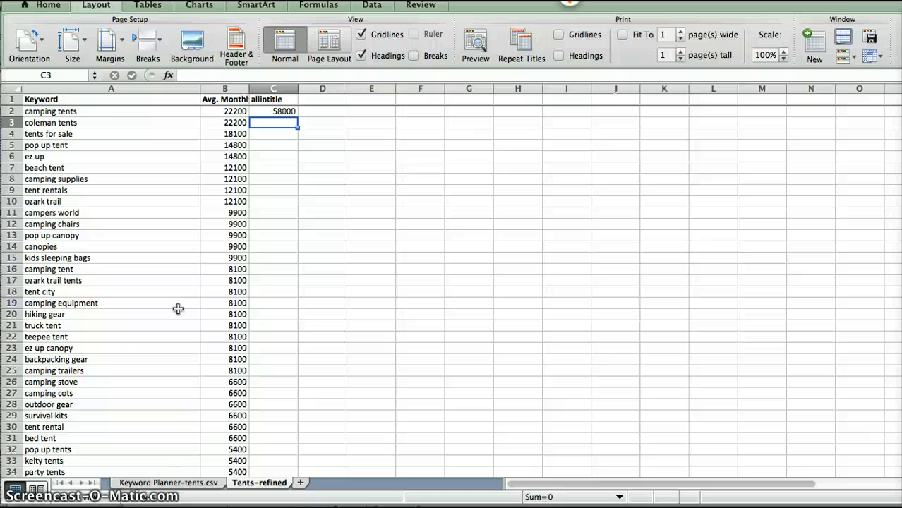
scroll(201, 343, "down", 20)
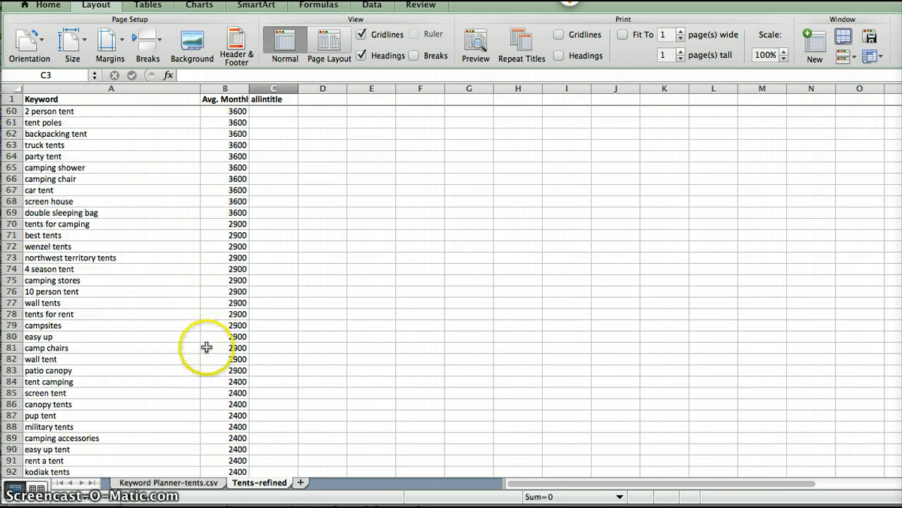
scroll(271, 350, "down", 20)
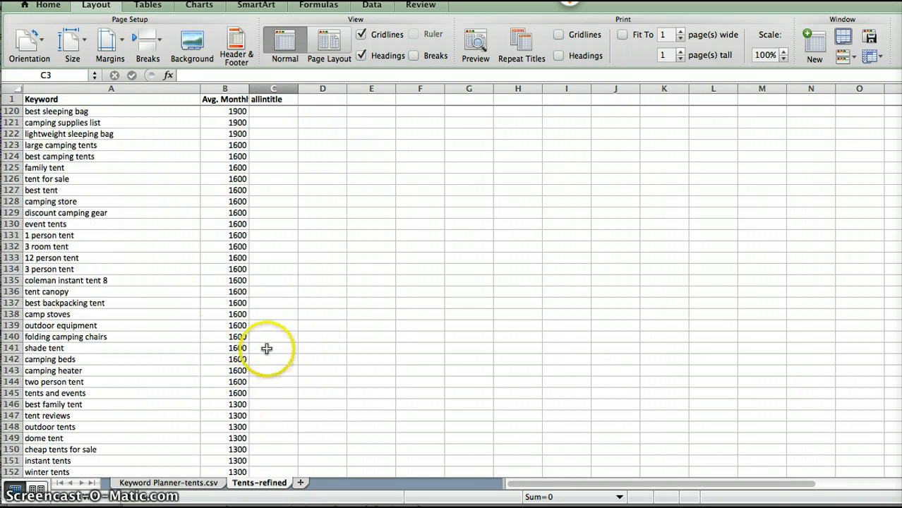
scroll(269, 363, "down", 7)
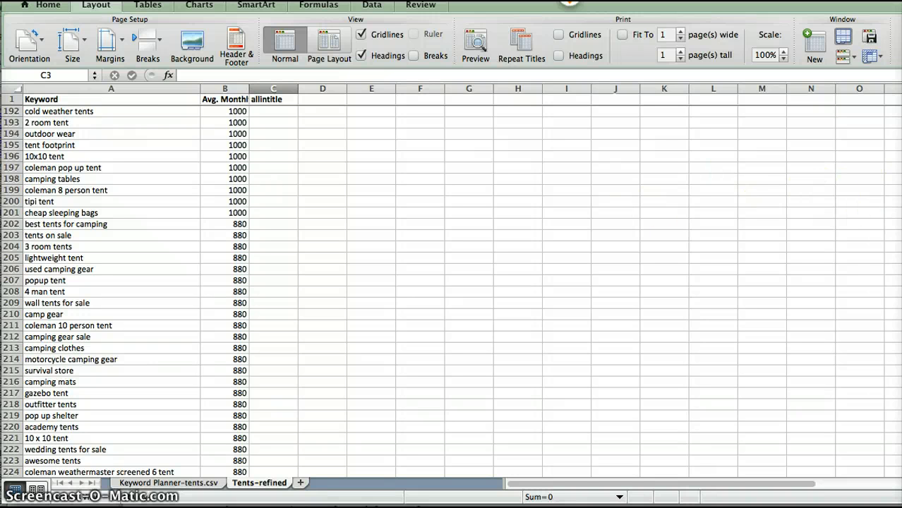
scroll(452, 289, "up", 20)
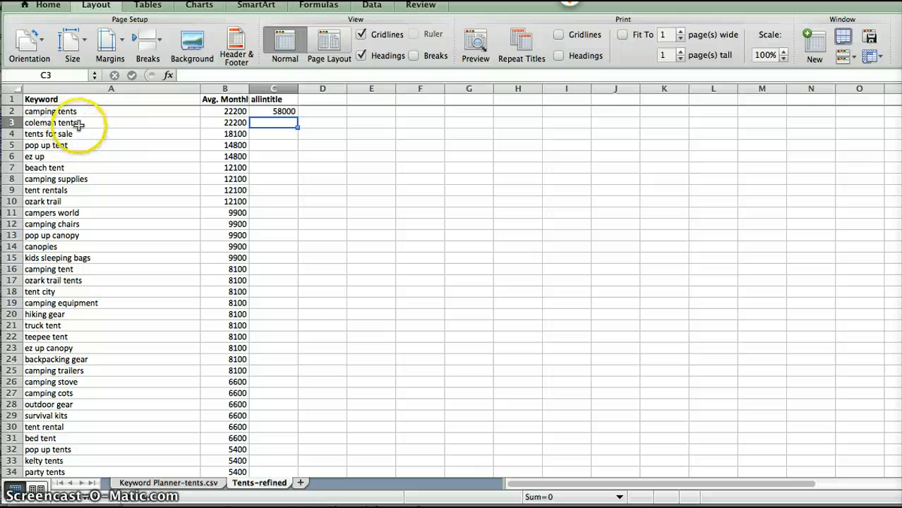
scroll(240, 183, "down", 20)
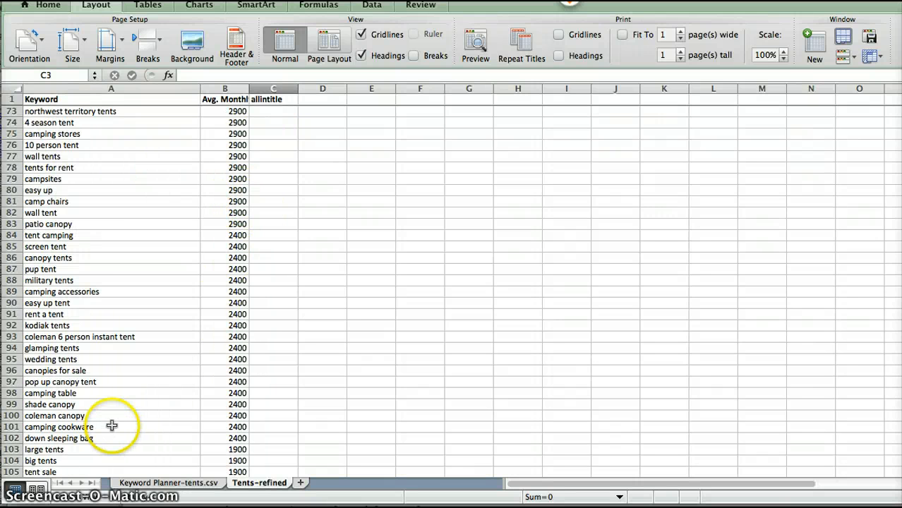
left_click(75, 302)
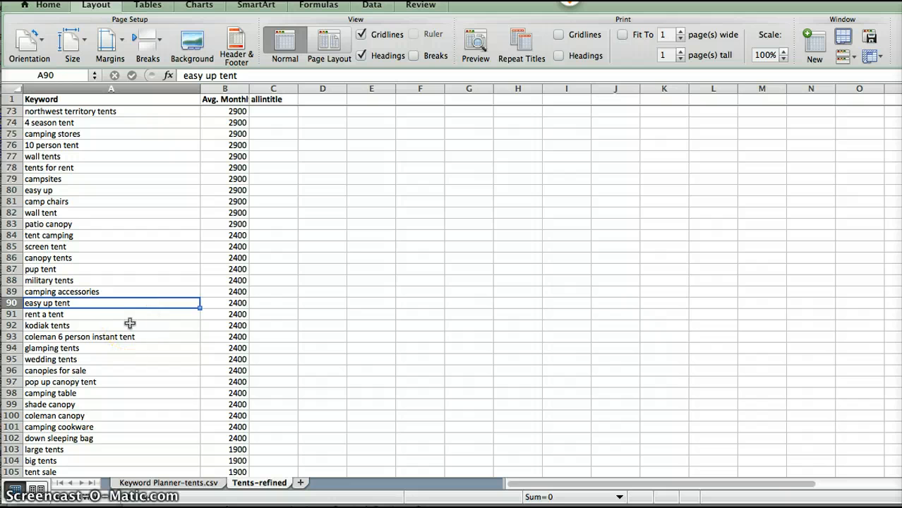
key("super+c")
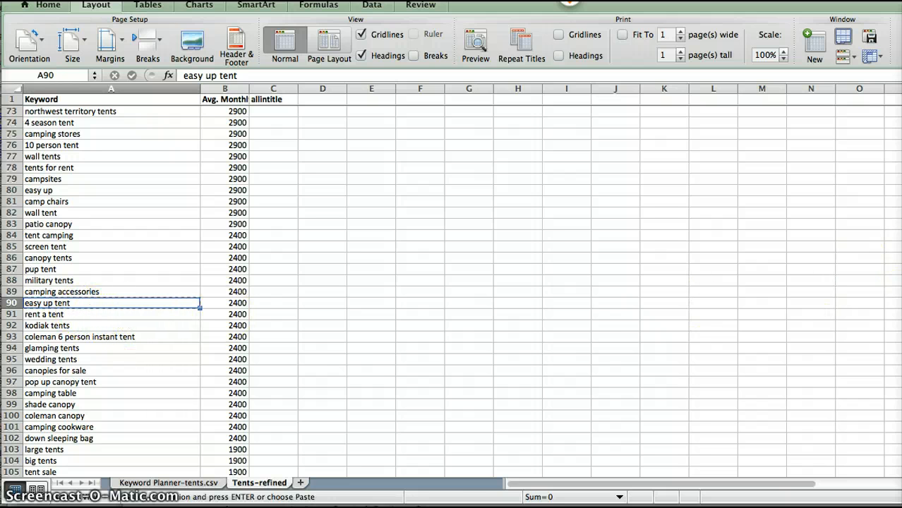
Switch to the browser and search Google for allintitle: "easy up tent", replacing the quoted keyword with the copied one.
key("super+Tab")
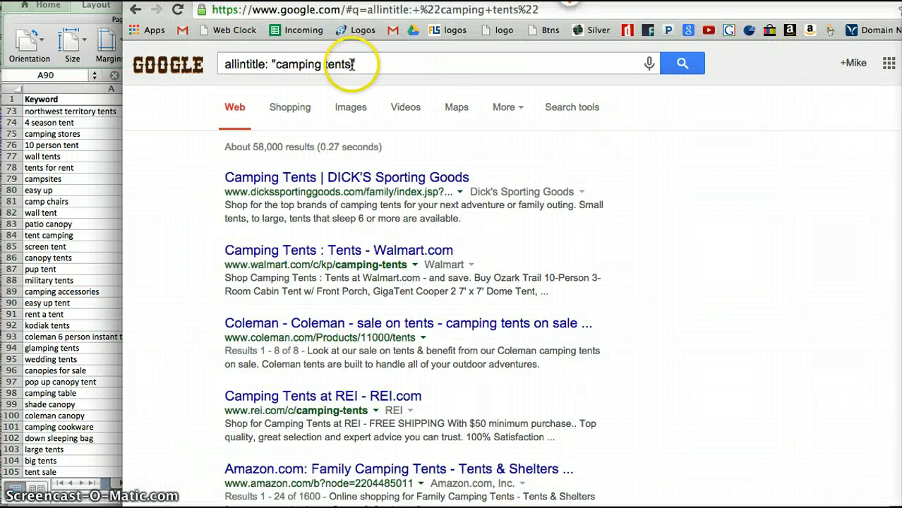
left_click_drag(351, 65, 277, 66)
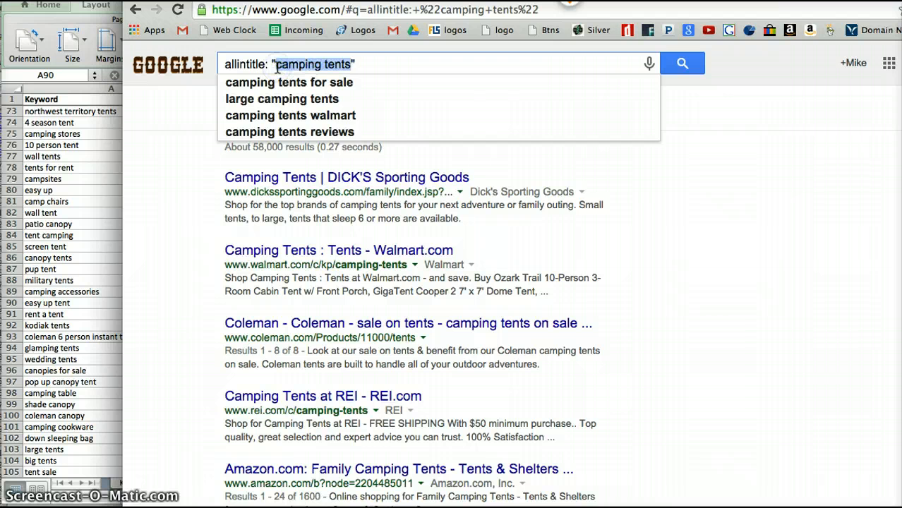
key("super+v")
key("Return")
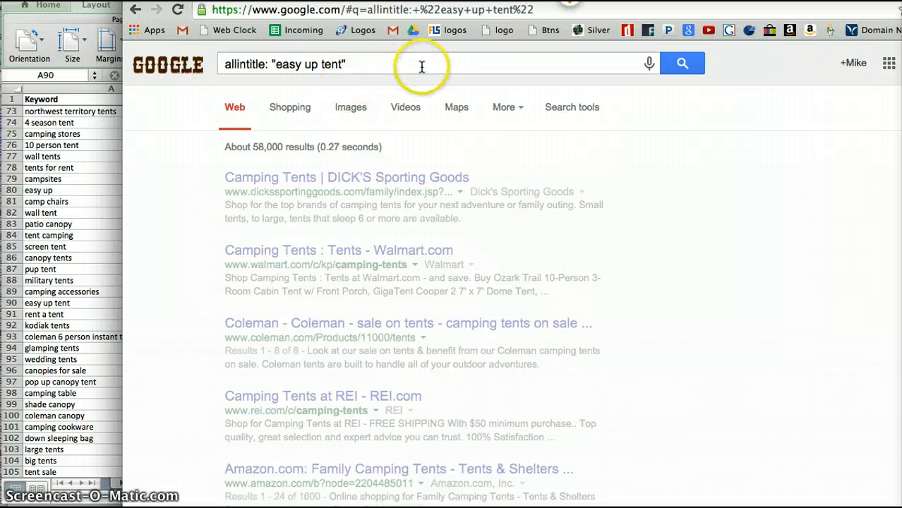
left_click(689, 65)
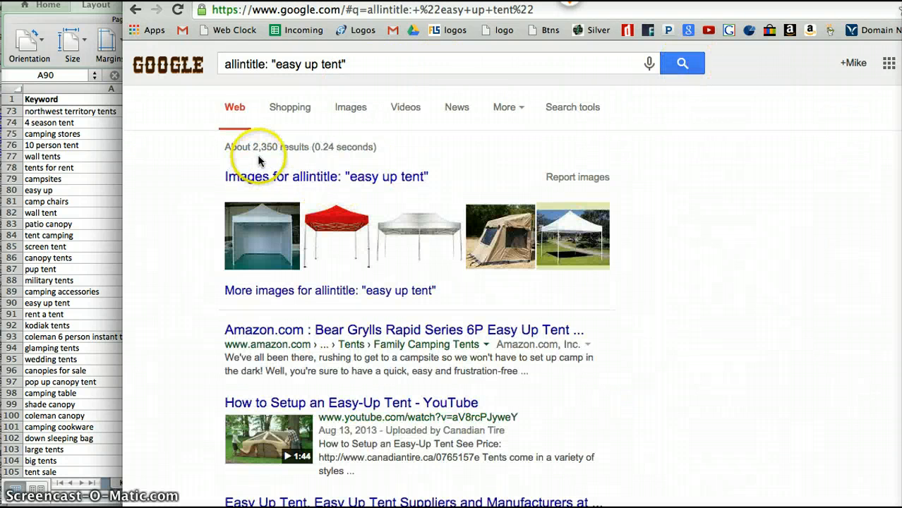
Enter 2350 as the allintitle count for "easy up tent" in cell C90 of the Excel sheet, and return to the browser.
left_click(102, 313)
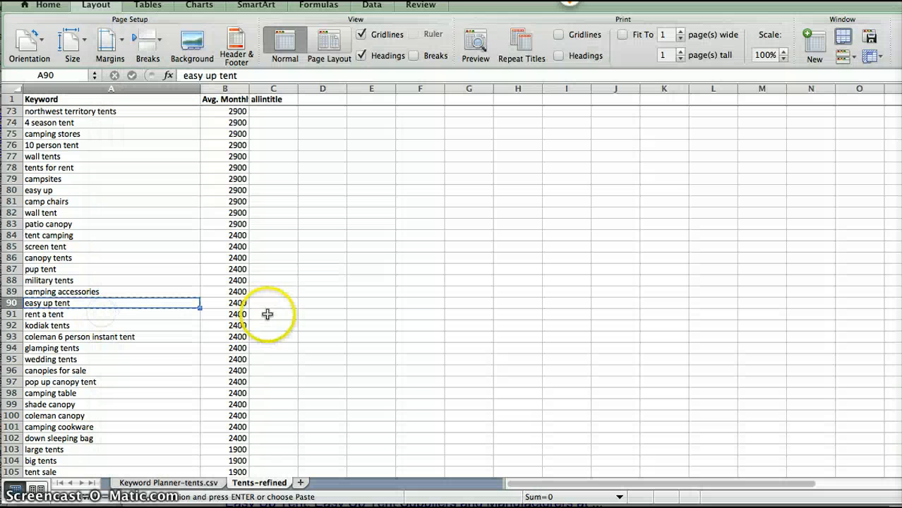
left_click(279, 303)
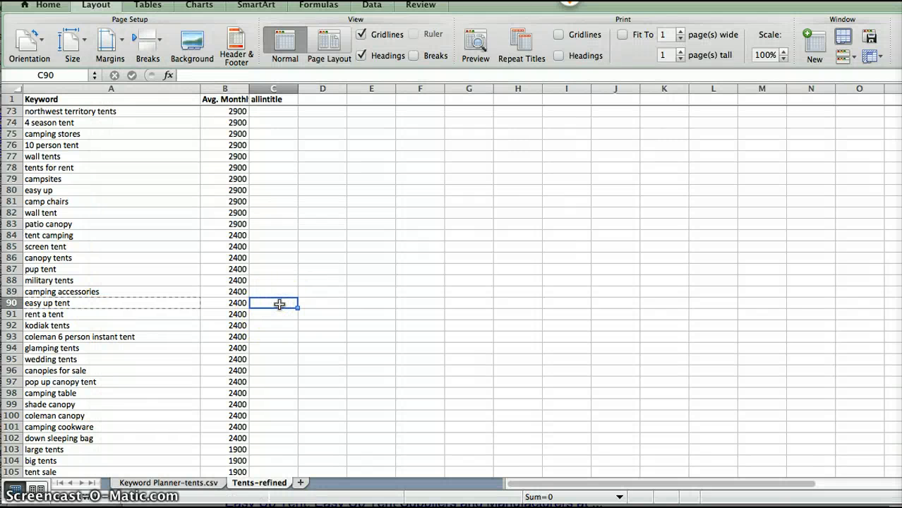
type("2350")
key("Return")
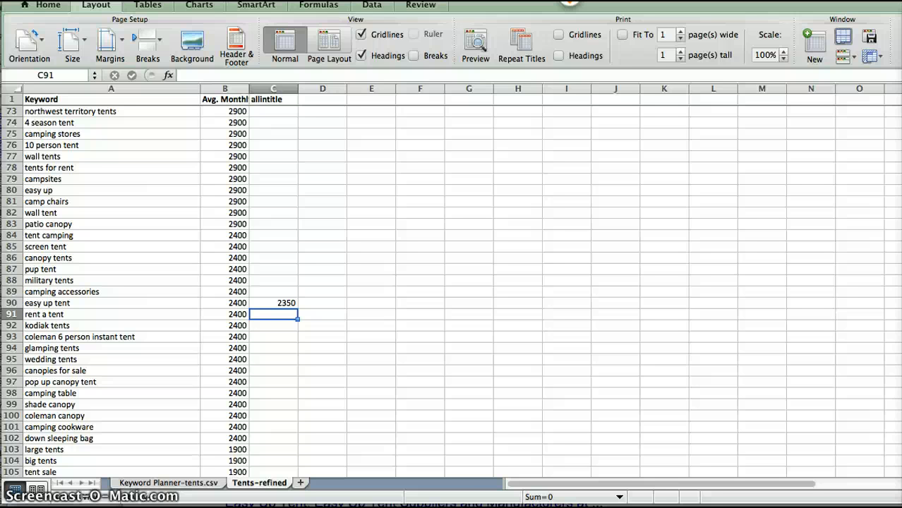
key("super+Tab")
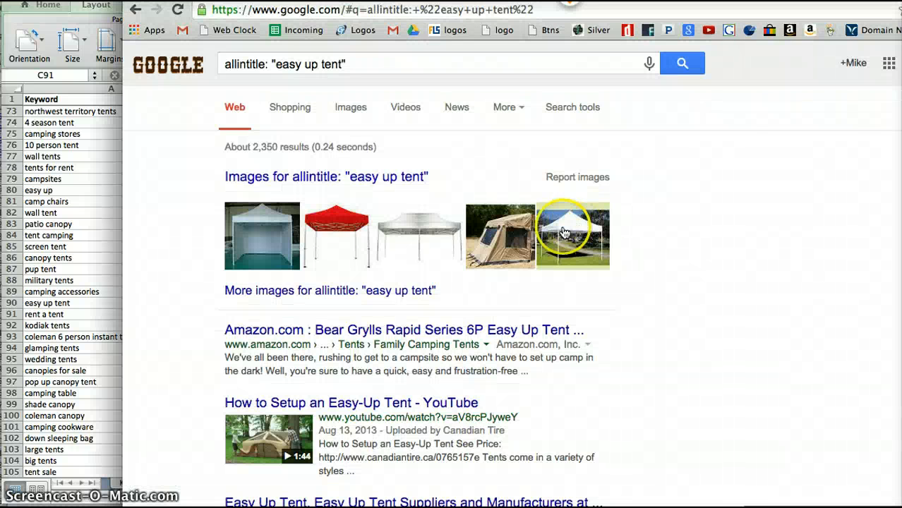